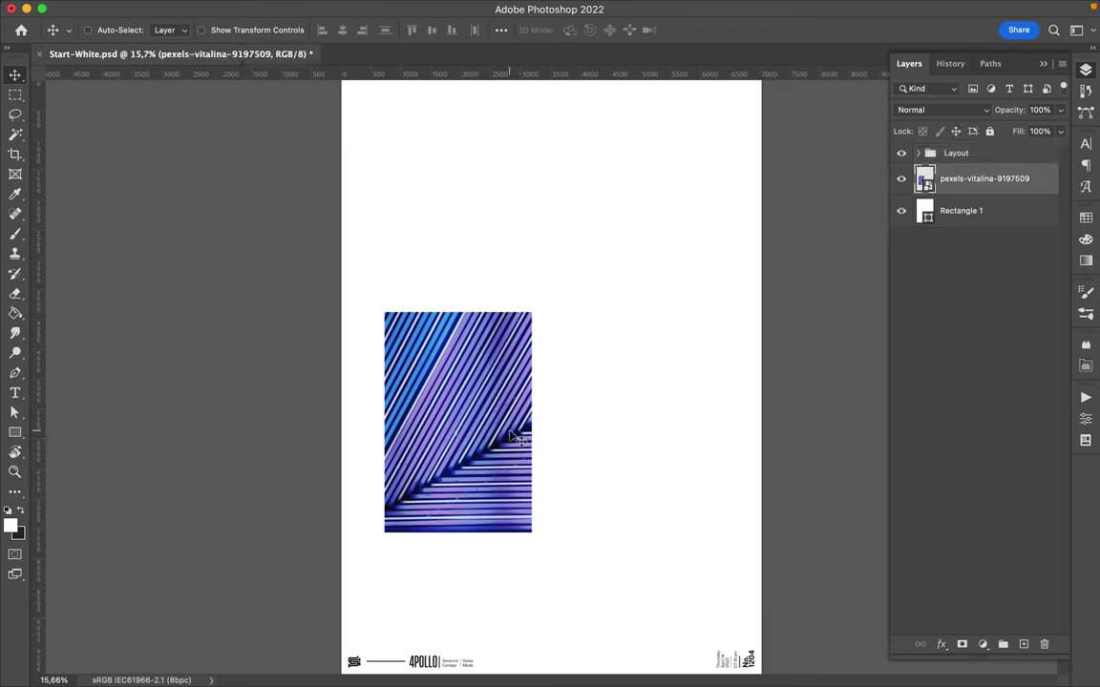
Step: Add a 'SEE' text layer and place it just right of the photo
key(t)
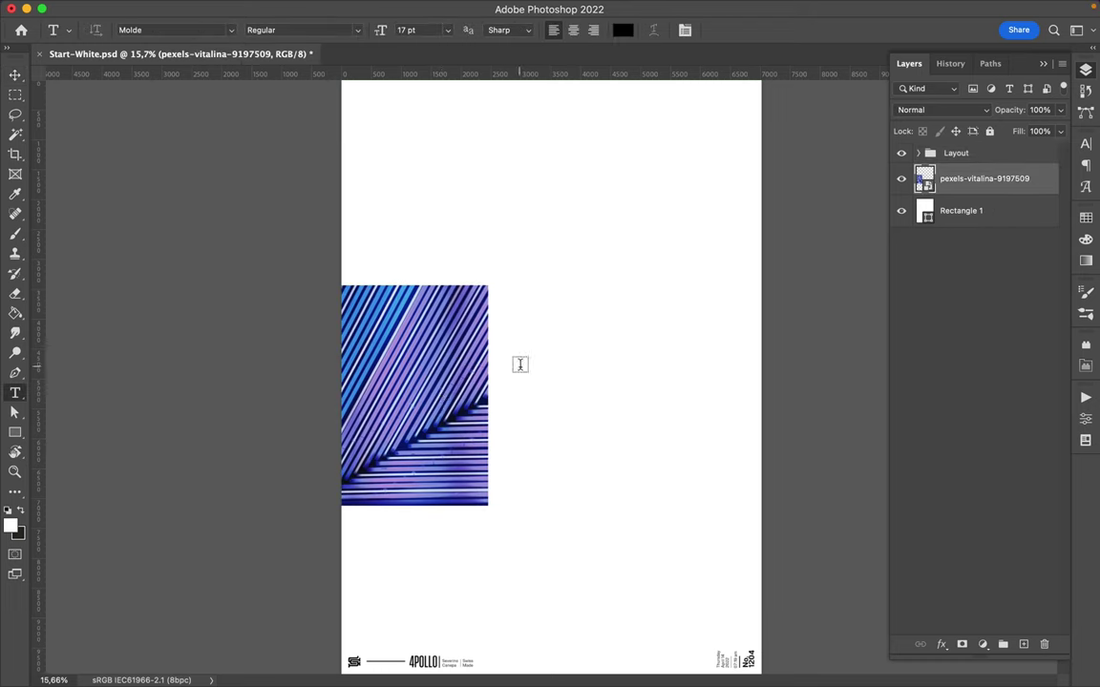
click(520, 364)
text(SEE)
key(ctrl+t)
drag(524, 366, 516, 314)
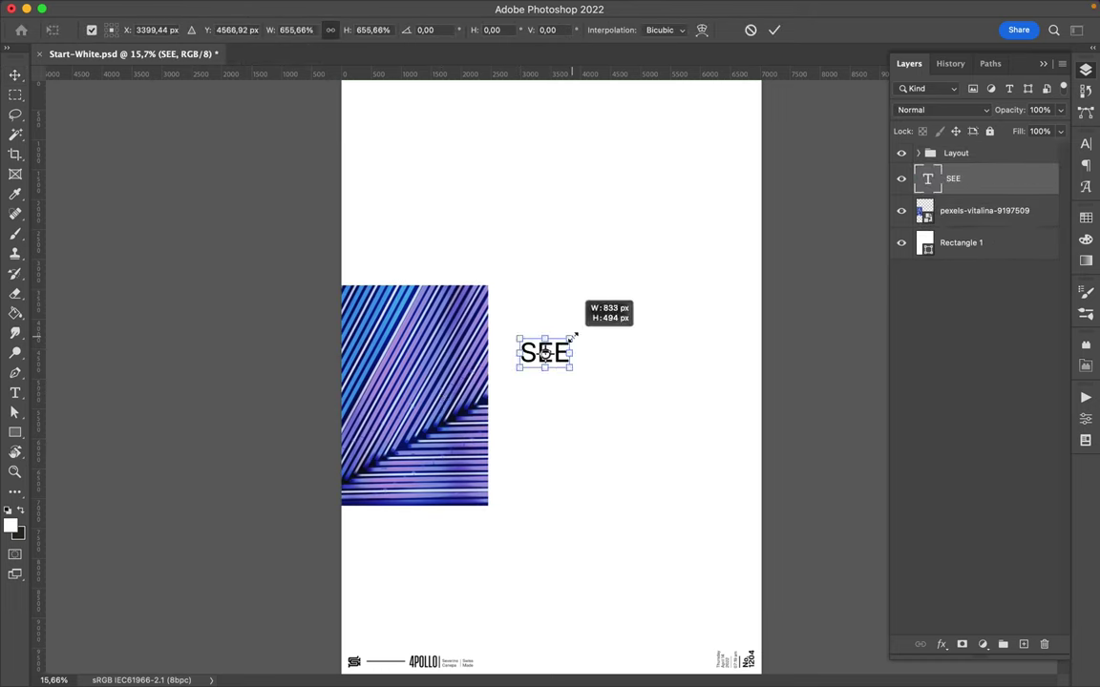
key(Return)
Step: Duplicate the text as '#4' and enlarge it
key(ctrl+j)
text(t4)
key(ctrl+t)
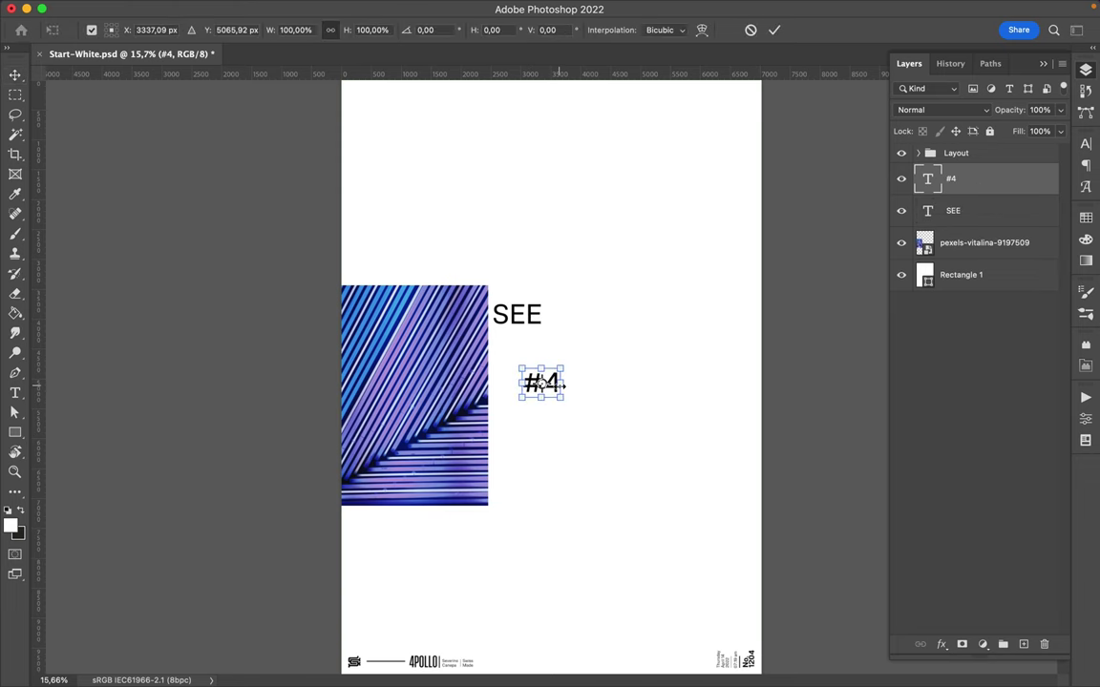
drag(567, 399, 650, 439)
key(Return)
Step: Colour both SEE and #4 lavender, and move #4 to the page's right edge
key(v)
shift+click(506, 310)
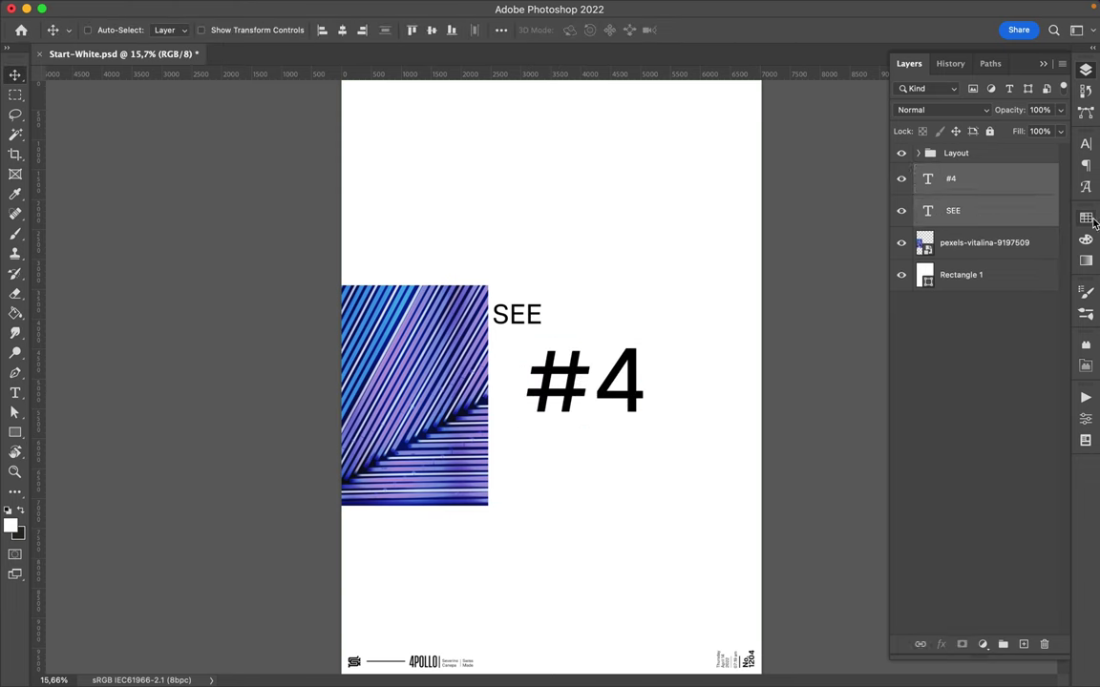
click(1085, 218)
click(918, 257)
mouse_move(616, 386)
mouse_down()
mouse_move(777, 417)
mouse_move(726, 417)
mouse_up()
Step: Set the #4 text to the heavy Expanded font style
click(1083, 143)
click(1056, 167)
scroll(945, 429, down, 5)
click(930, 545)
click(1059, 166)
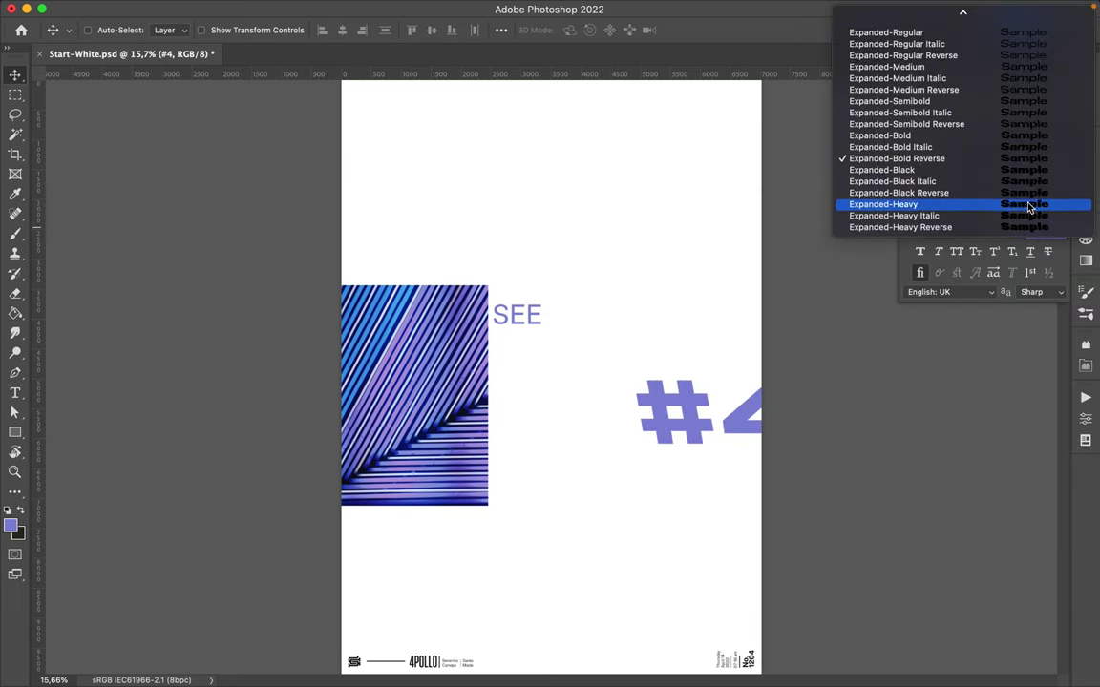
click(1008, 170)
Step: Alt-drag a copy of #4 onto the photo, nudge it down, and make it Compressed
drag(736, 412, 468, 442)
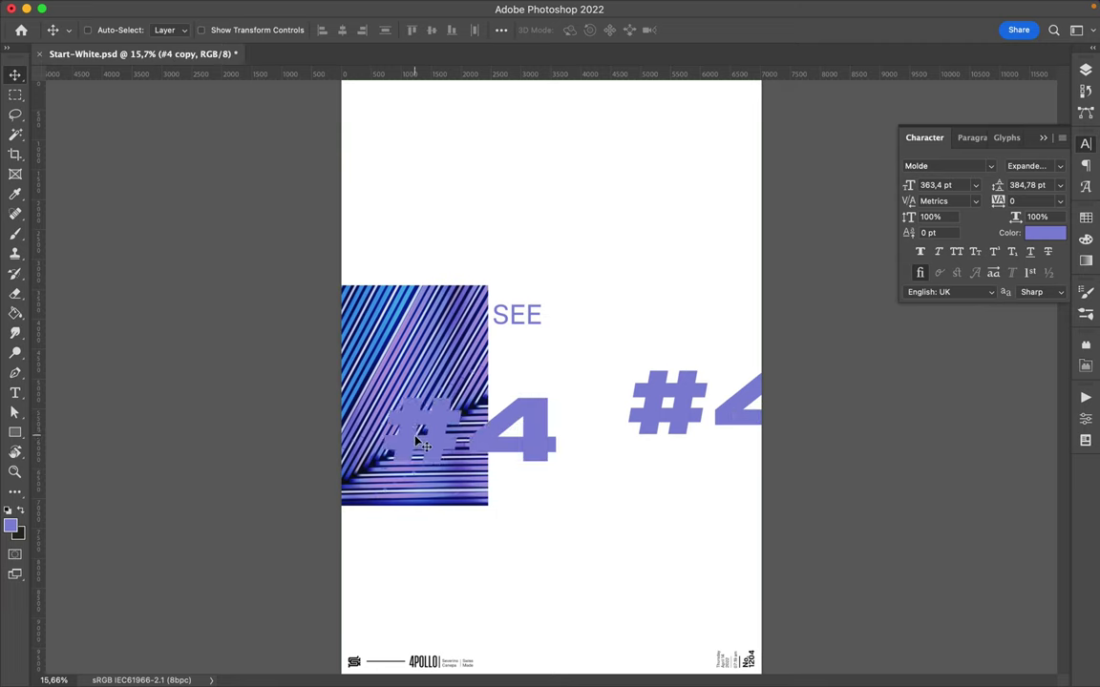
drag(481, 396, 486, 426)
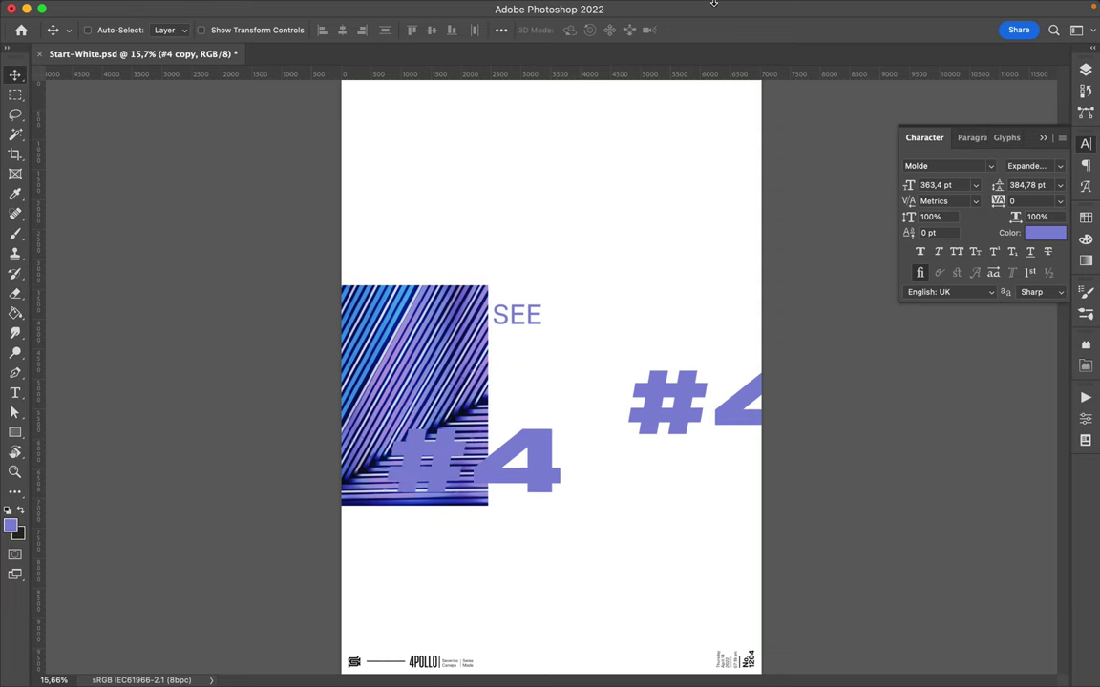
click(1060, 169)
scroll(970, 74, up, 5)
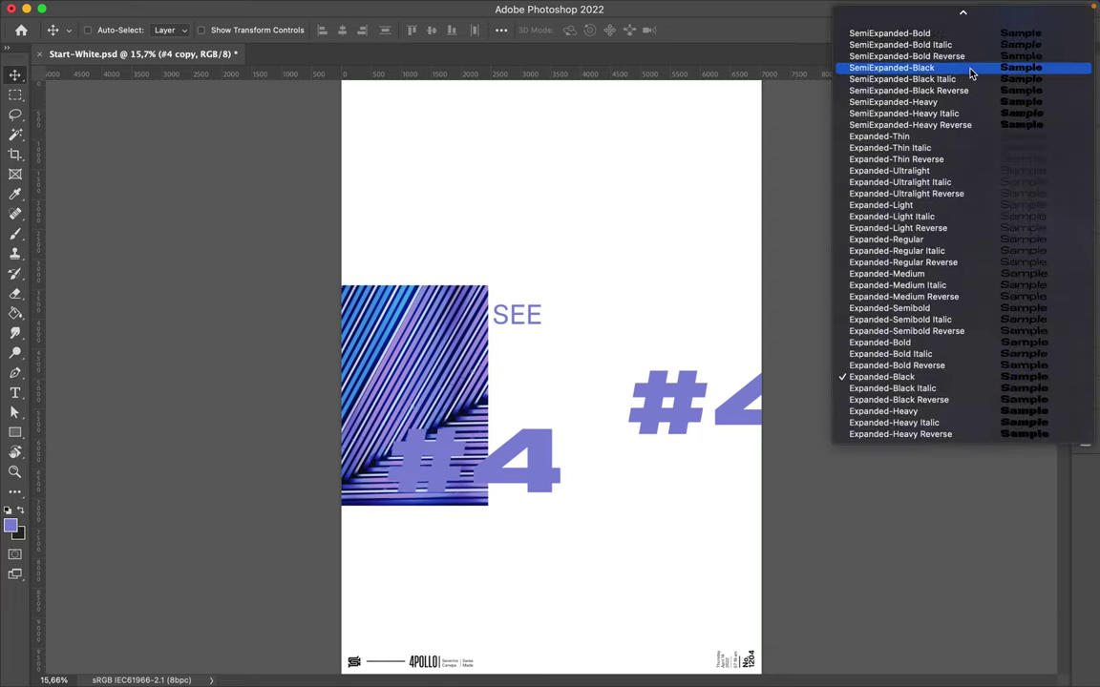
scroll(970, 74, up, 10)
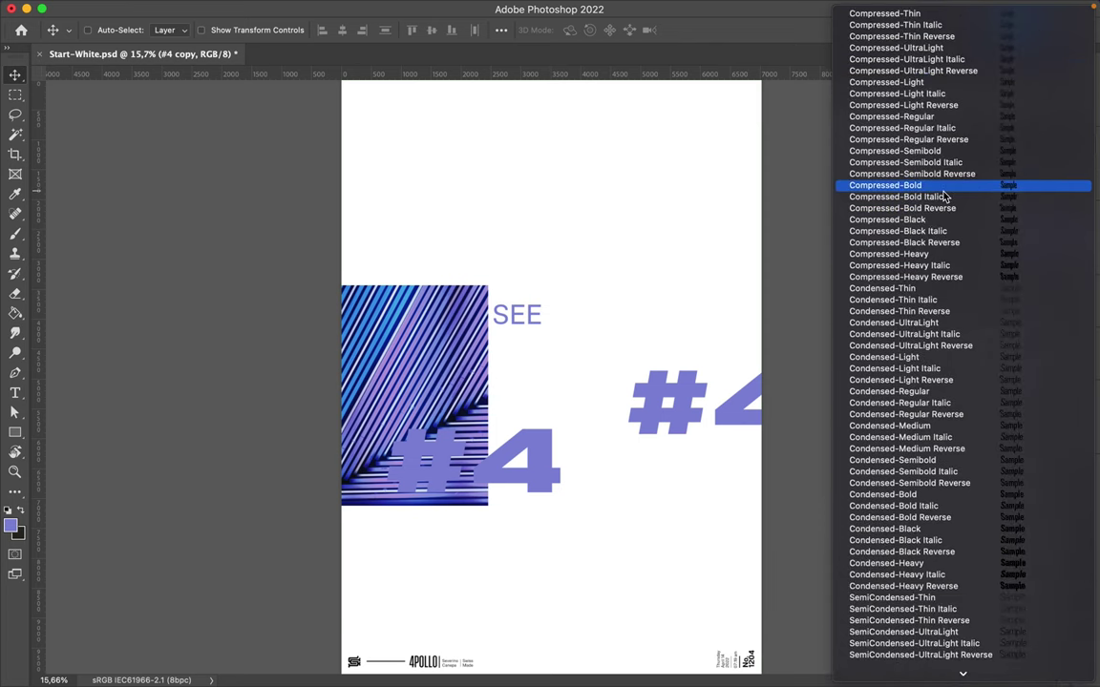
key(Escape)
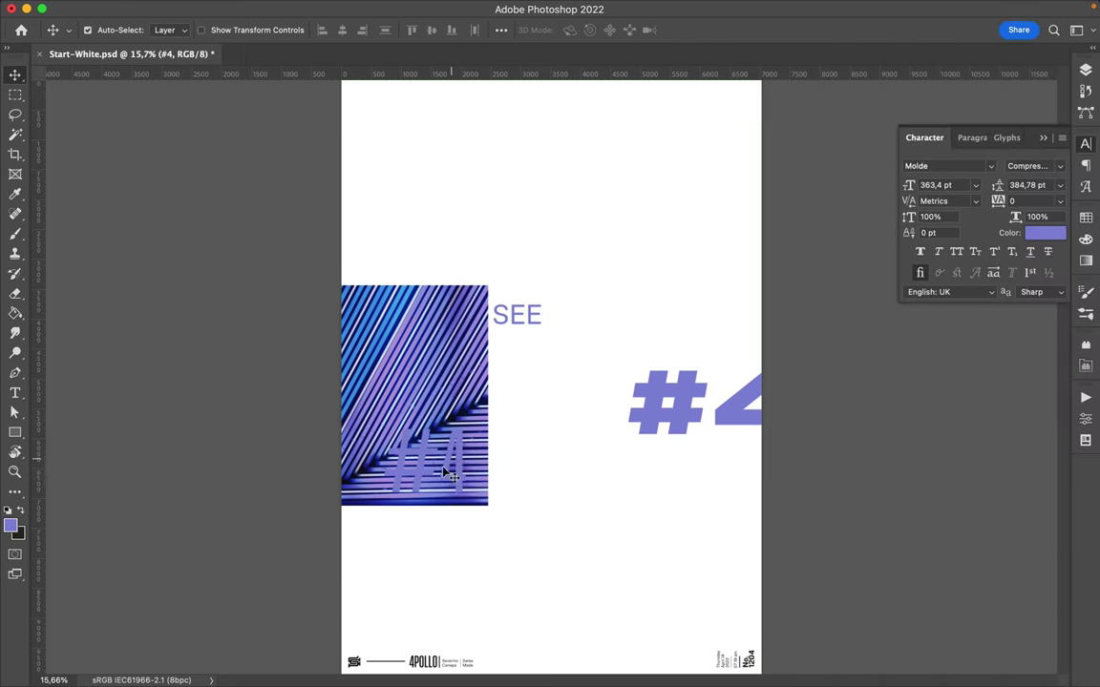
click(718, 10)
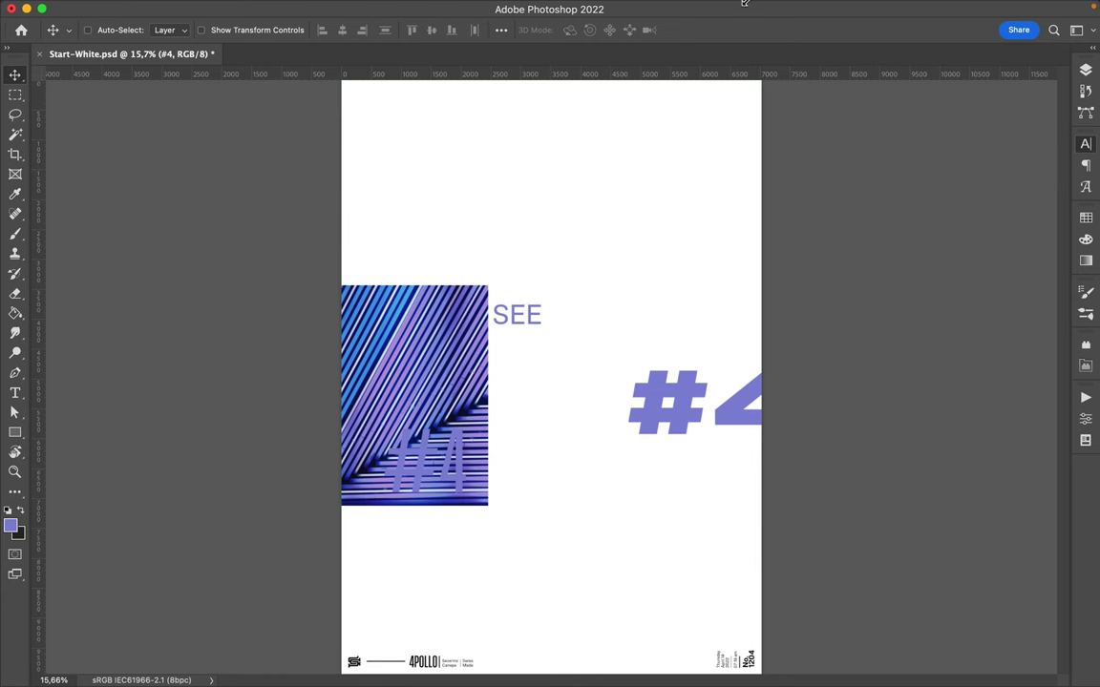
click(774, 9)
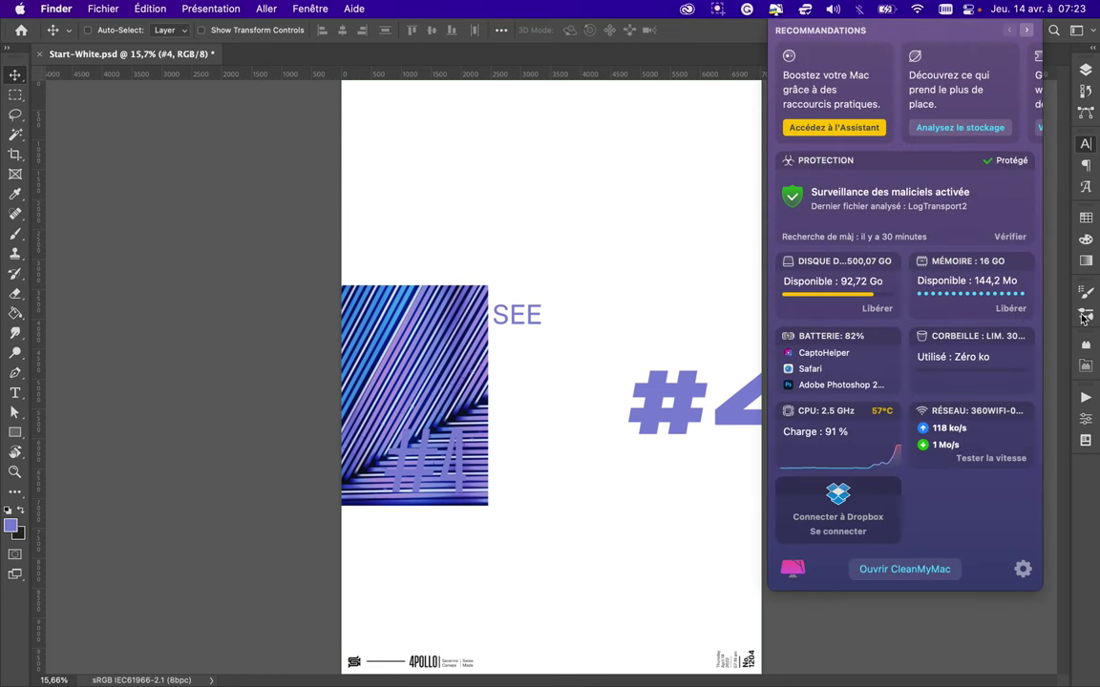
click(777, 11)
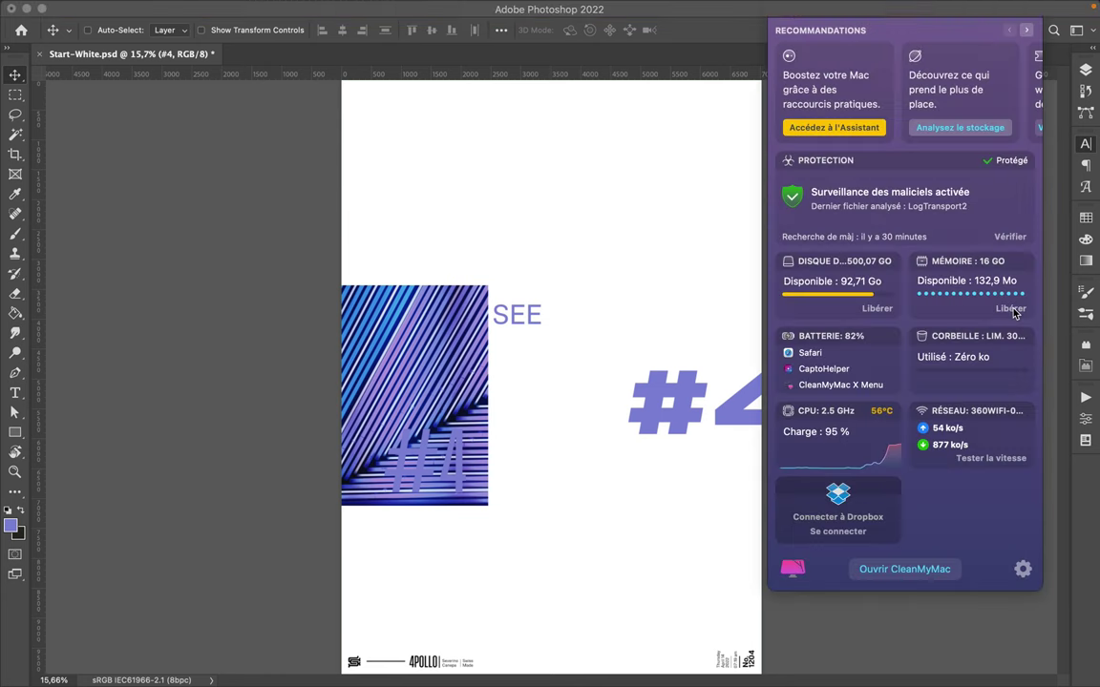
click(460, 461)
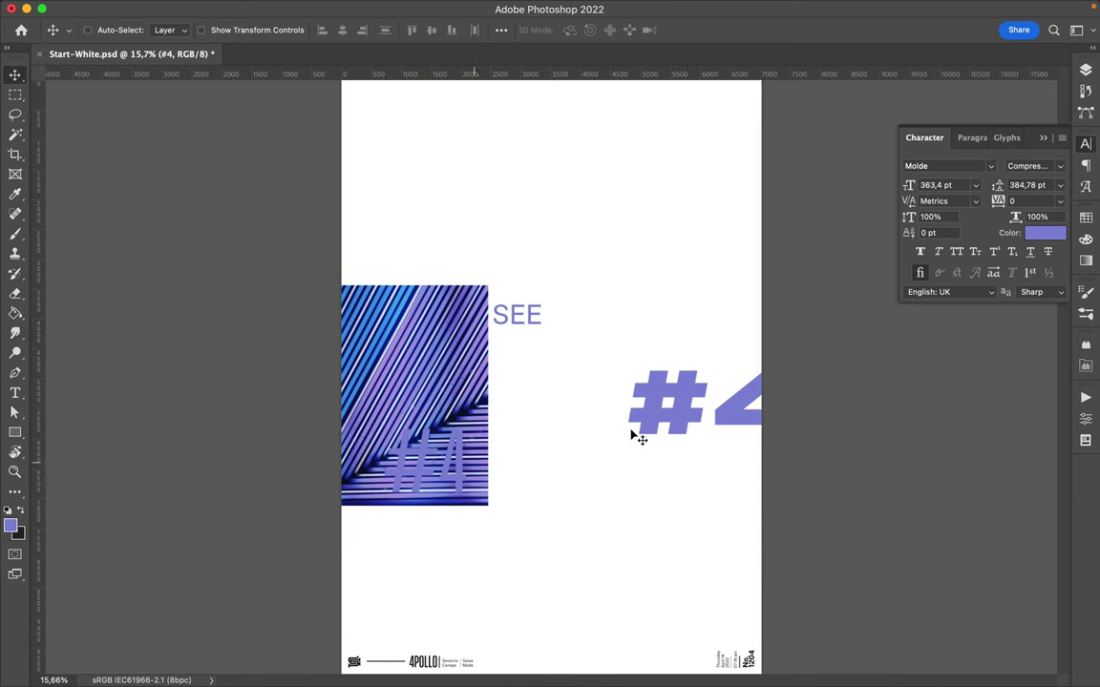
Step: Move the compressed #4 to the top-left and enlarge it
drag(606, 359, 375, 200)
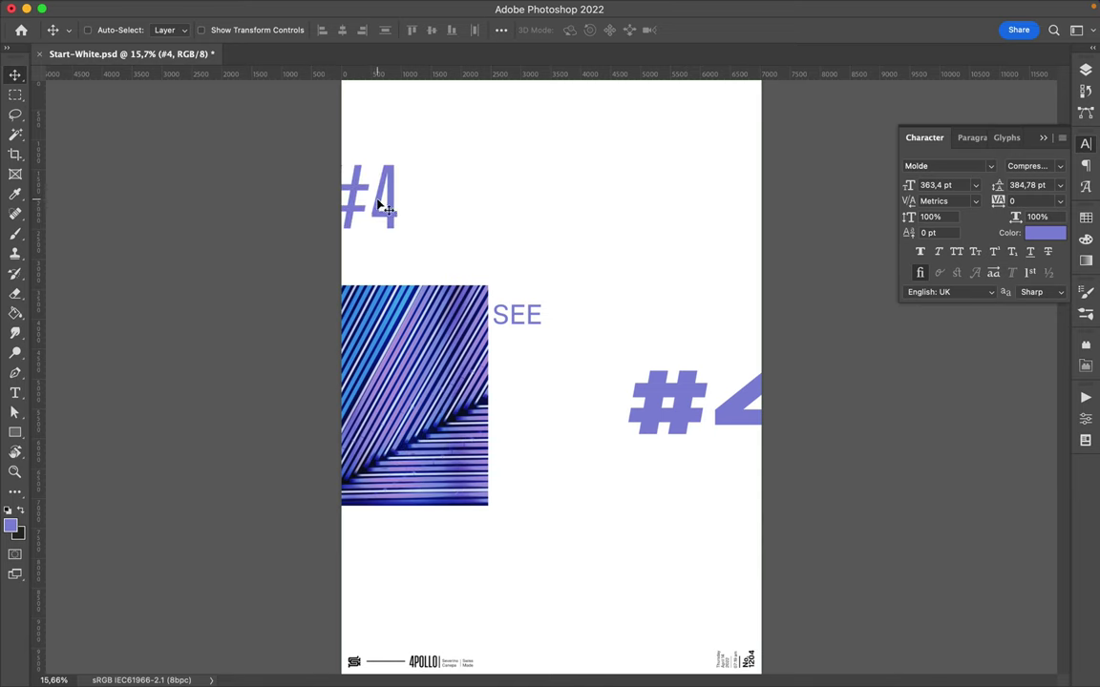
key(ctrl+t)
drag(400, 198, 303, 88)
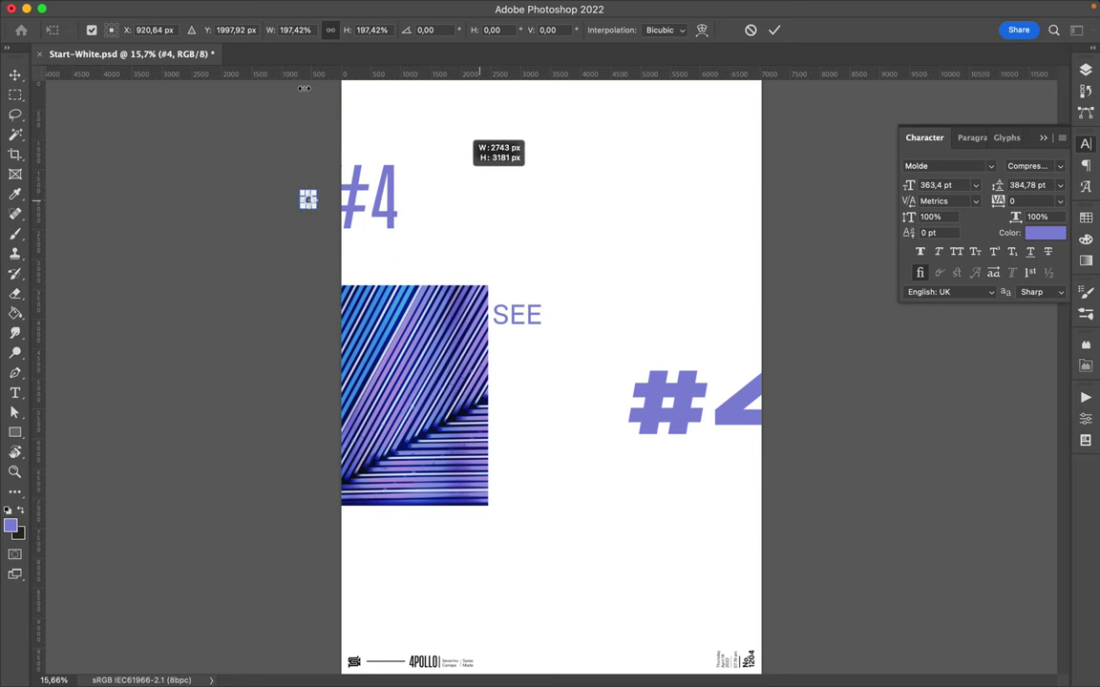
drag(308, 138, 433, 177)
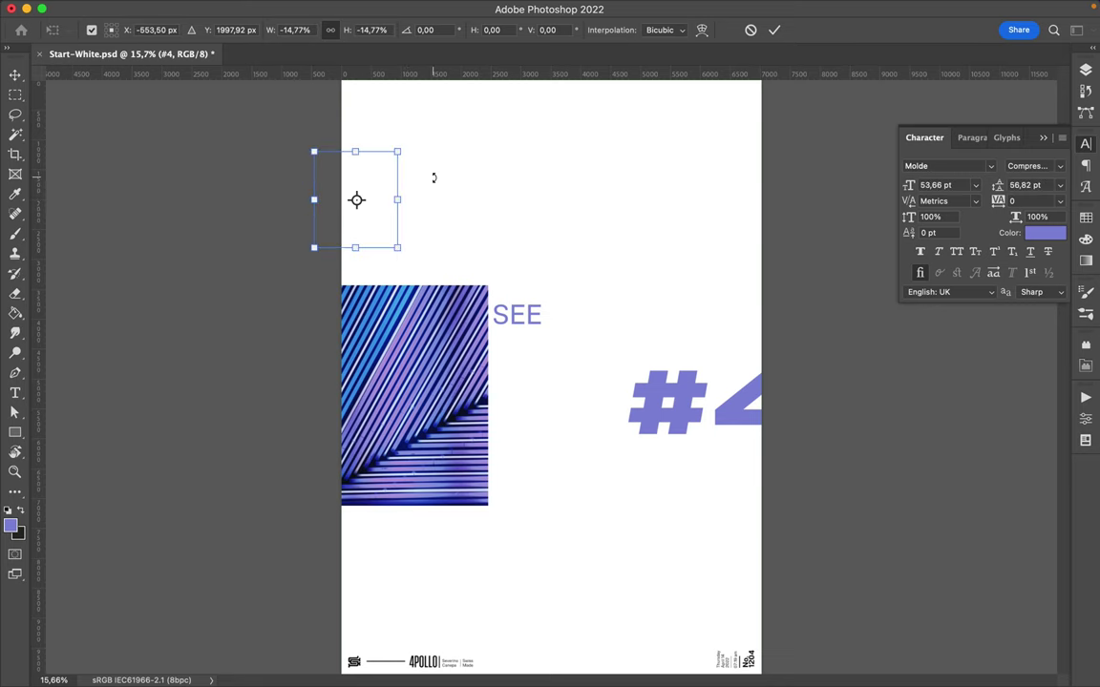
key(Return)
Step: Switch the top-left #4 to a thin weight and scale it up
click(717, 9)
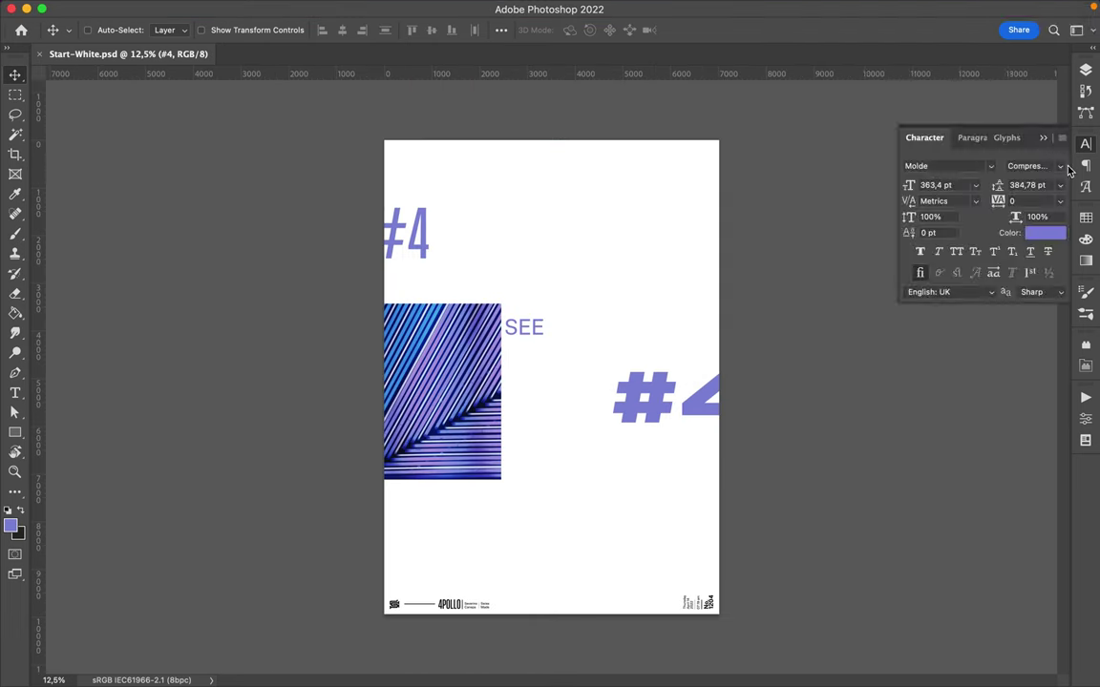
click(1002, 164)
click(1020, 91)
key(ctrl+t)
mouse_move(428, 260)
mouse_down()
mouse_move(461, 294)
mouse_move(497, 279)
mouse_up()
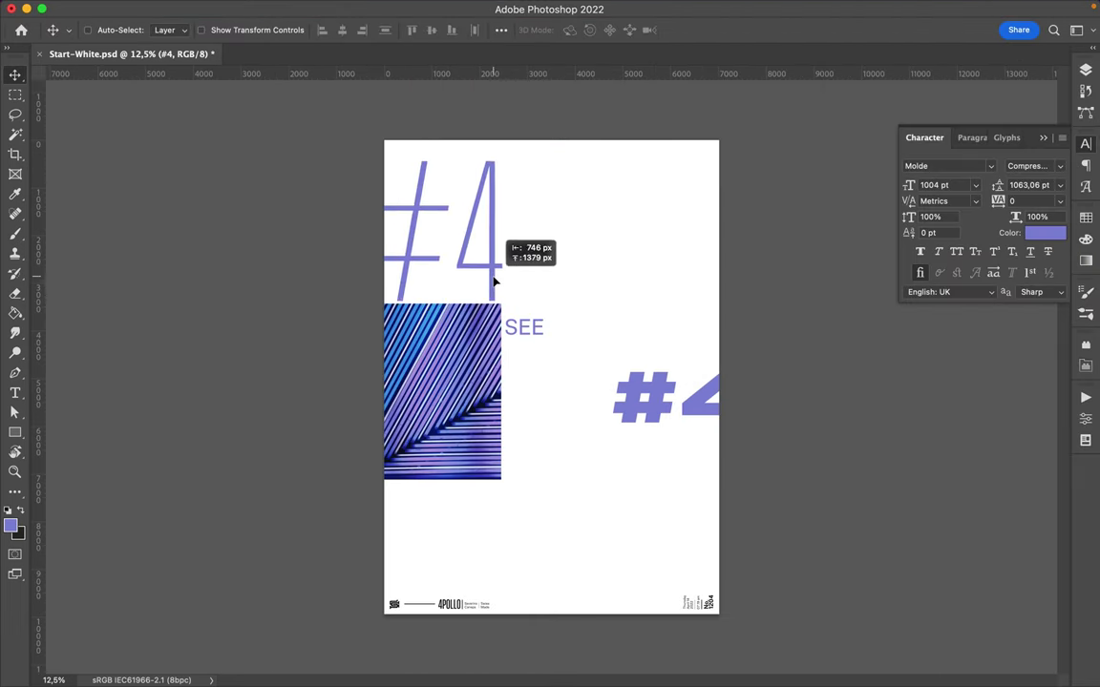
Step: Scale the heavy #4 to span the poster bottom and move it lower
key(ctrl+t)
drag(602, 402, 380, 401)
drag(508, 436, 506, 589)
key(Return)
mouse_move(567, 564)
mouse_down()
mouse_move(599, 584)
mouse_move(581, 581)
mouse_up()
click(439, 405)
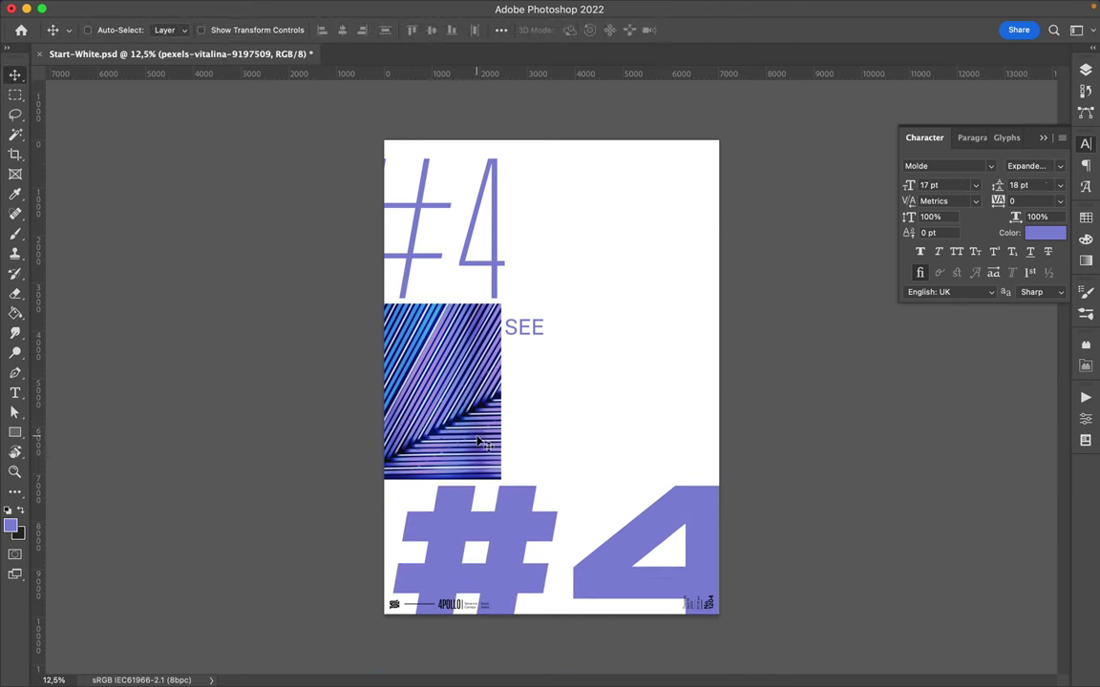
Step: Lasso and delete the photo's right and lower edges into a rounded freeform shape
key(l)
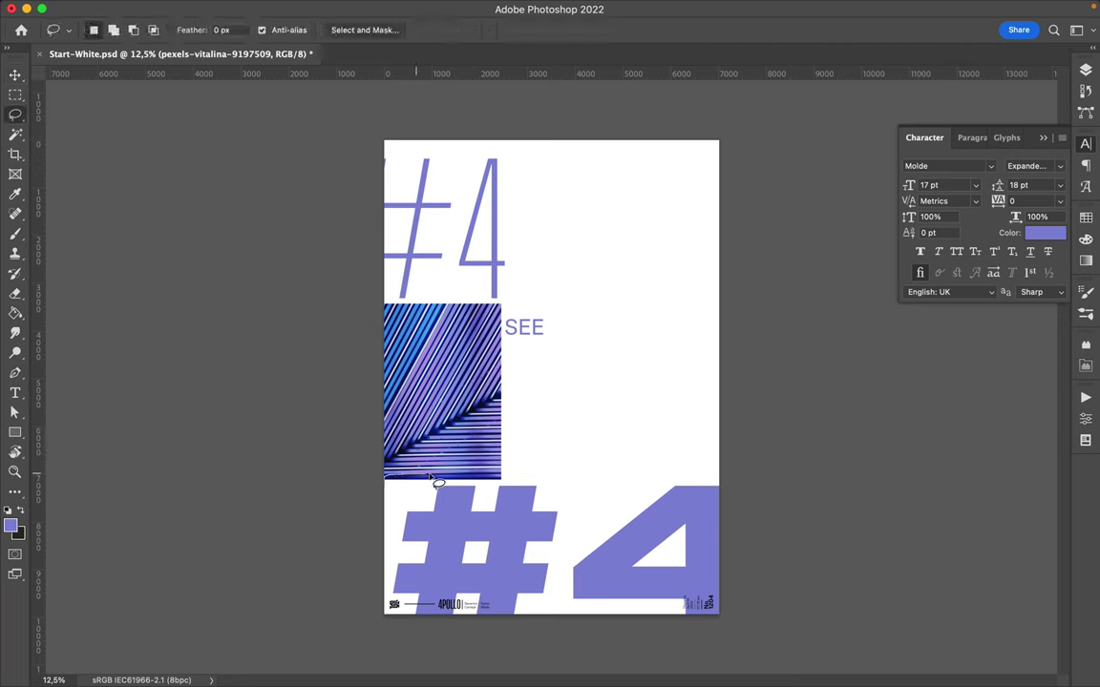
key(Delete)
click(589, 257)
click(1085, 69)
right_click(1011, 272)
key(Escape)
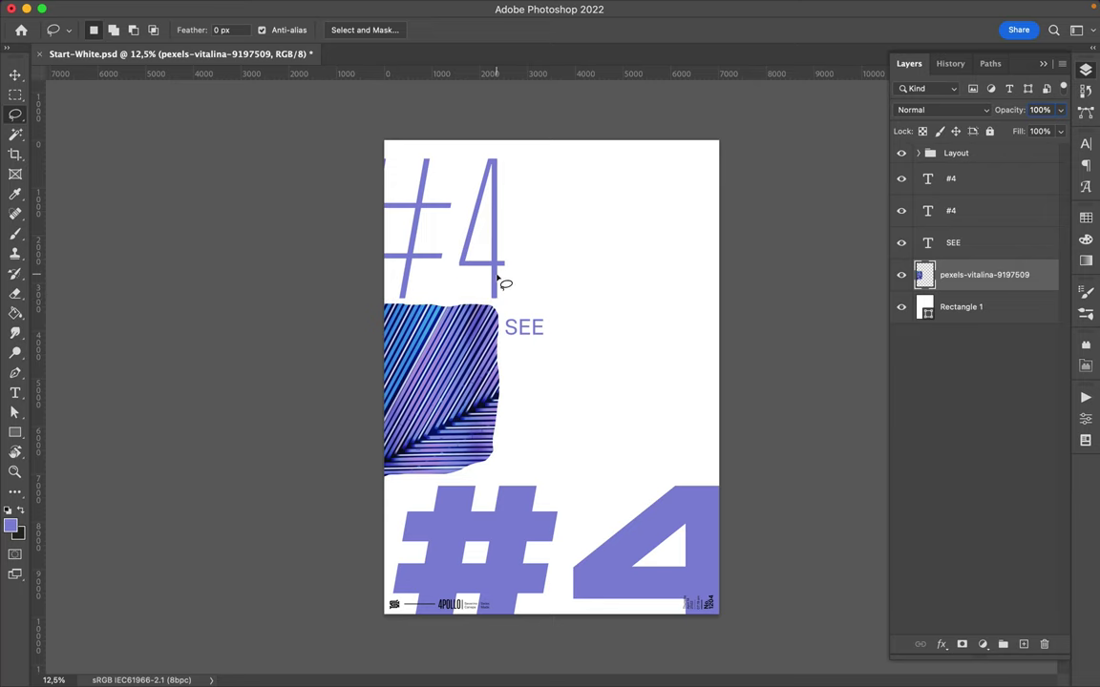
Step: Nudge SEE left so it sits against the trimmed photo
key(v)
drag(529, 334, 521, 334)
click(951, 210)
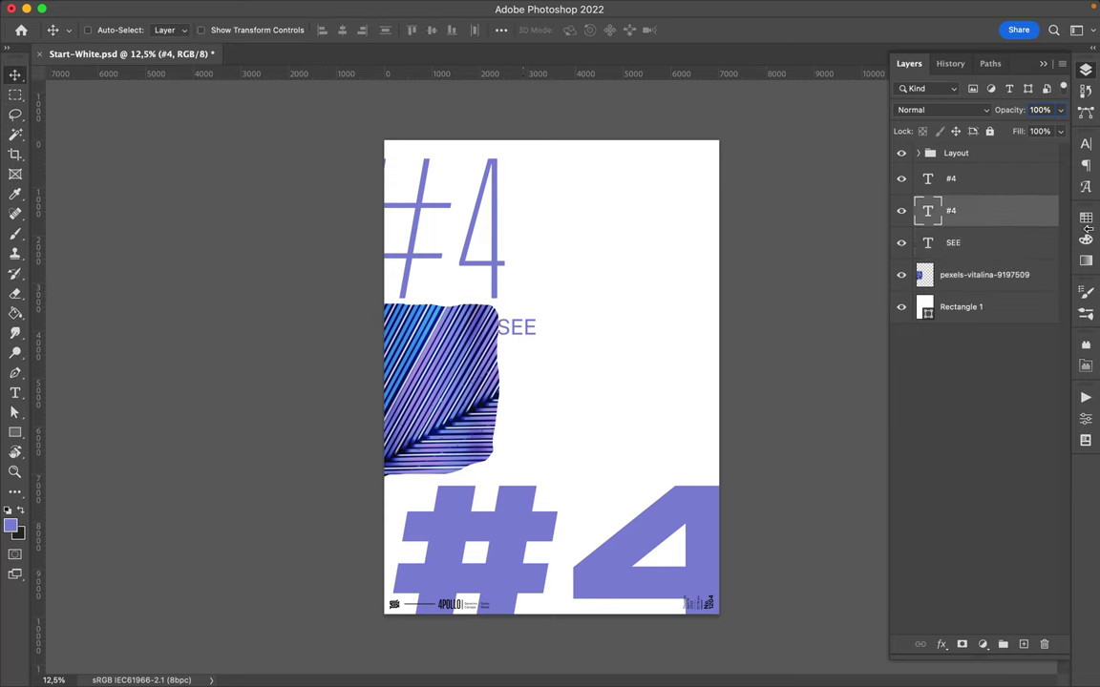
Step: Colour the bottom #4 navy and shift it slightly left
click(1085, 217)
click(903, 257)
drag(697, 566, 687, 566)
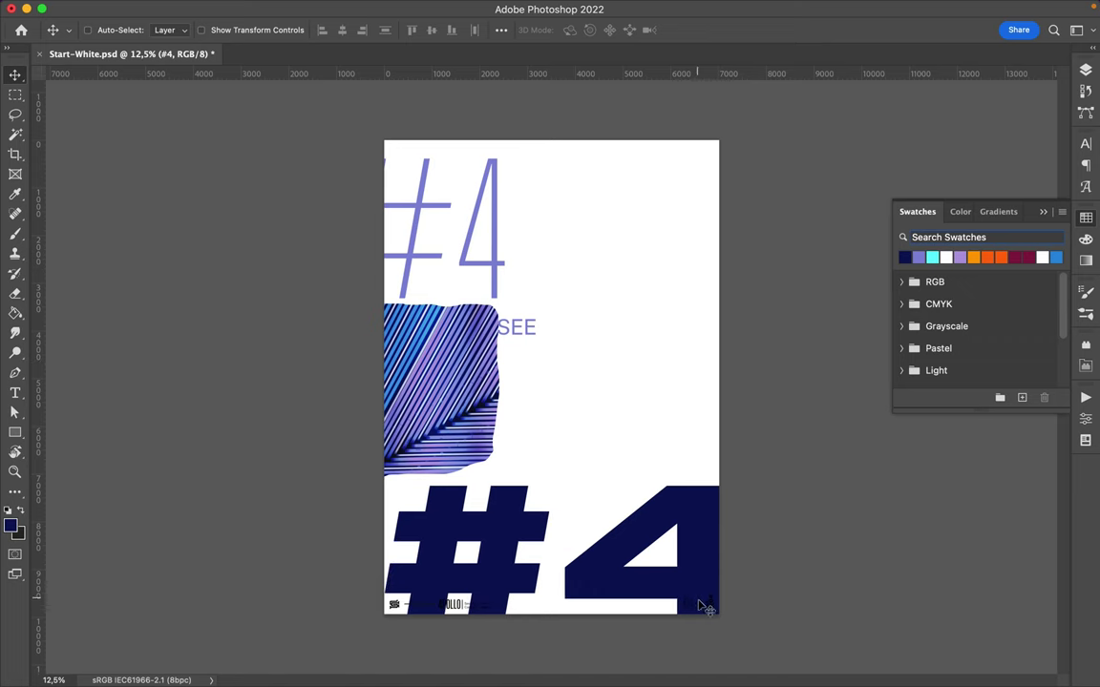
Step: Review the Layers, Swatches and Character panels, then bring up the shape fill options
click(1085, 72)
scroll(689, 571, up, 2)
scroll(633, 438, down, 5)
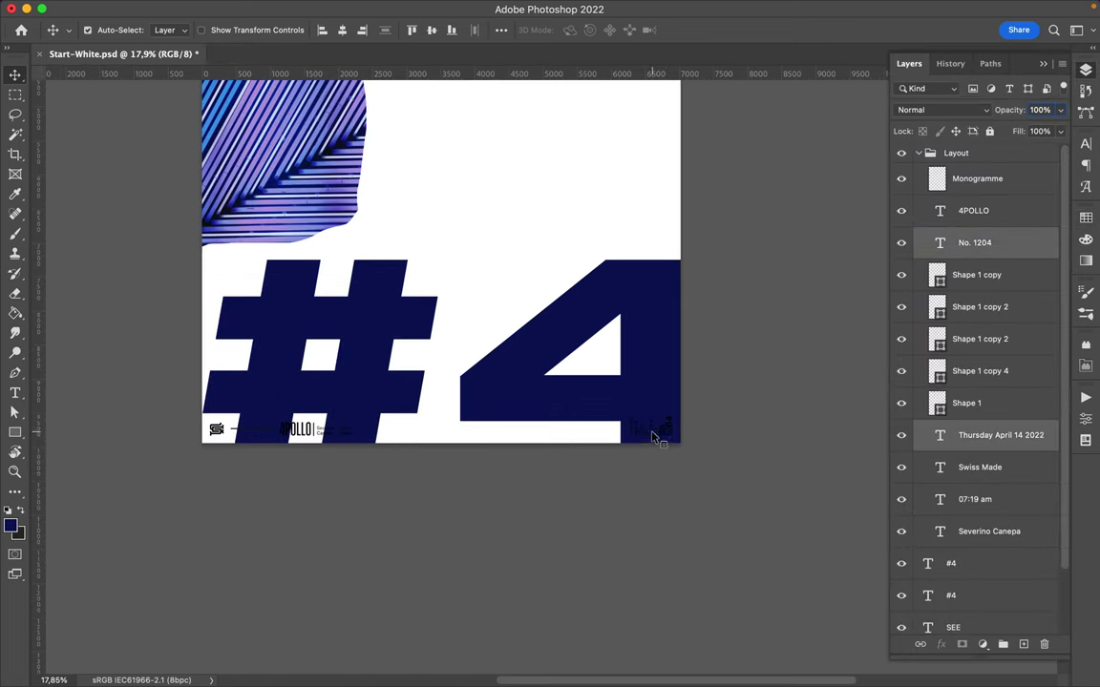
click(1085, 218)
scroll(702, 380, up, 5)
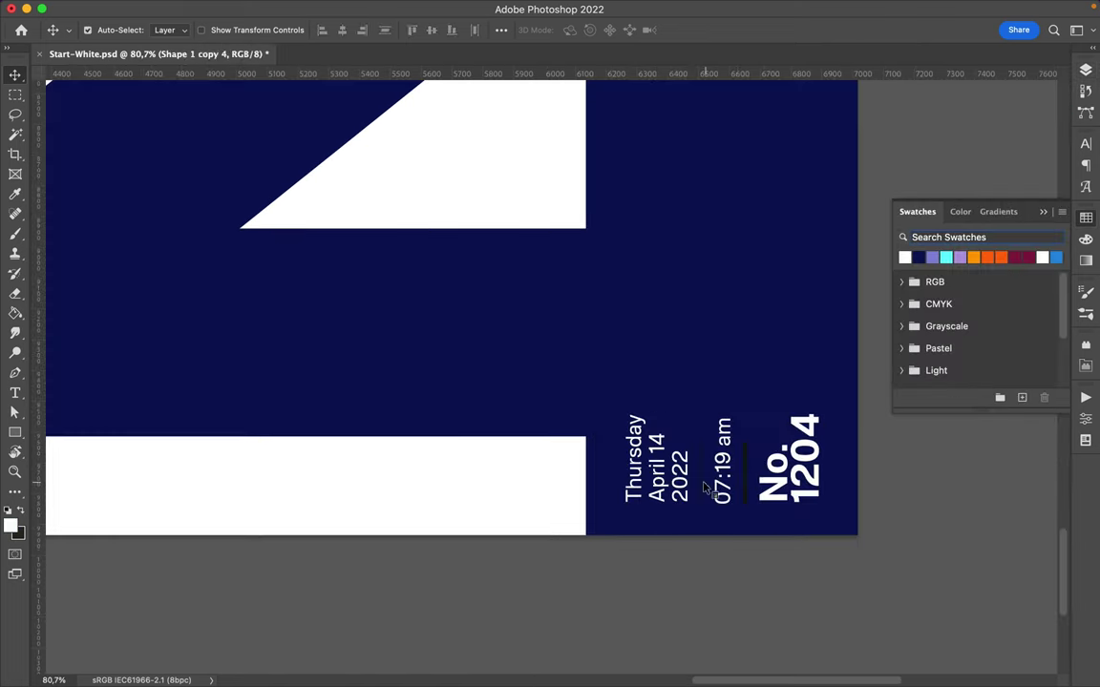
click(1085, 143)
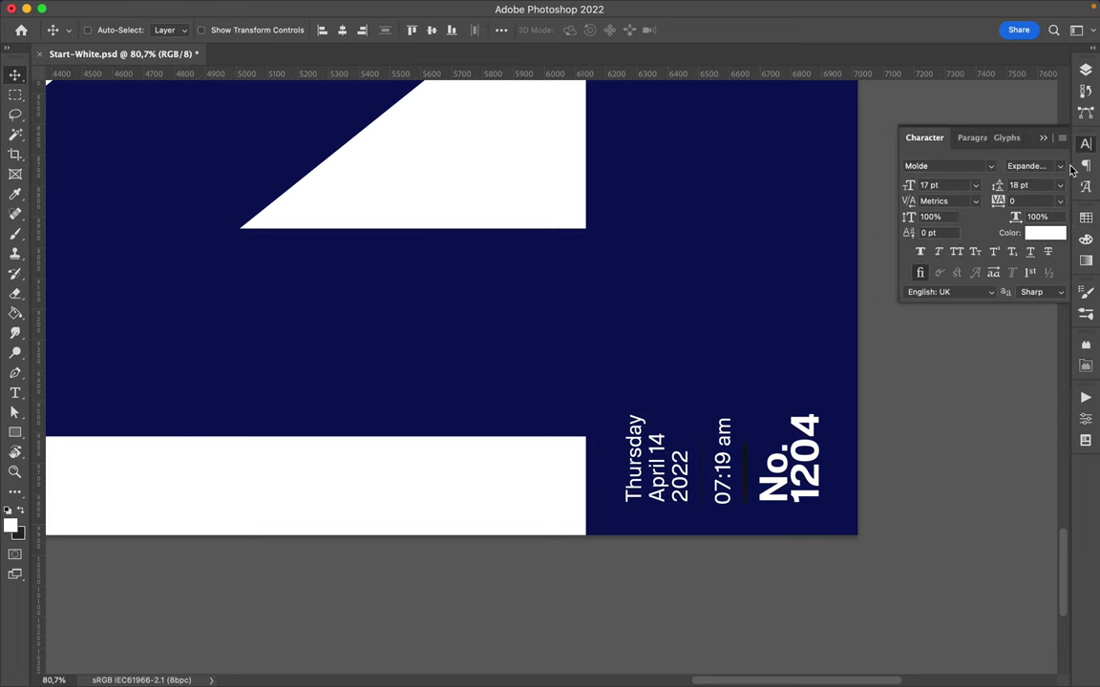
click(210, 10)
key(a)
click(227, 30)
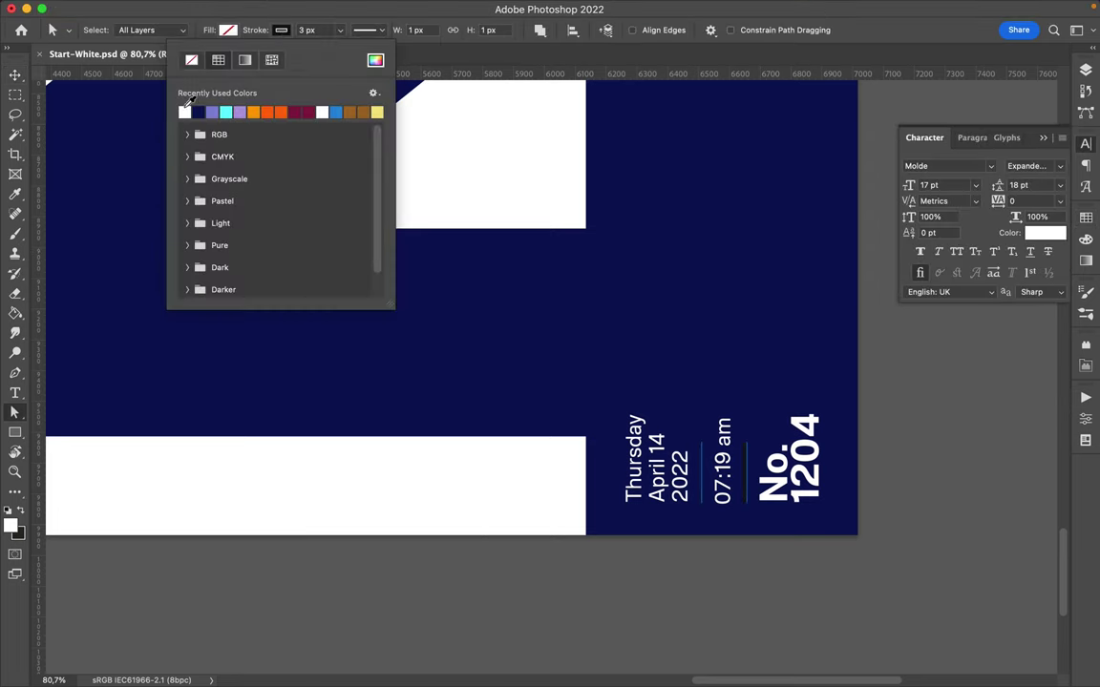
Step: Fit the page in view and draw a closed wave shape across the poster bottom
key(ctrl+0)
key(v)
key(p)
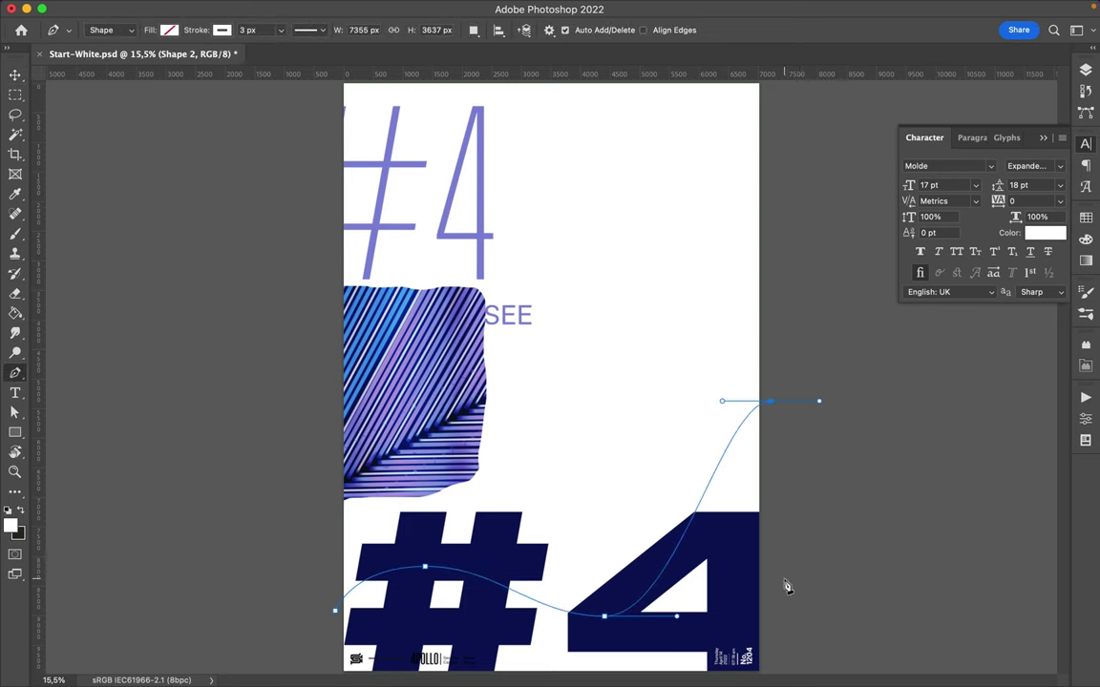
scroll(786, 570, down, 1)
click(796, 662)
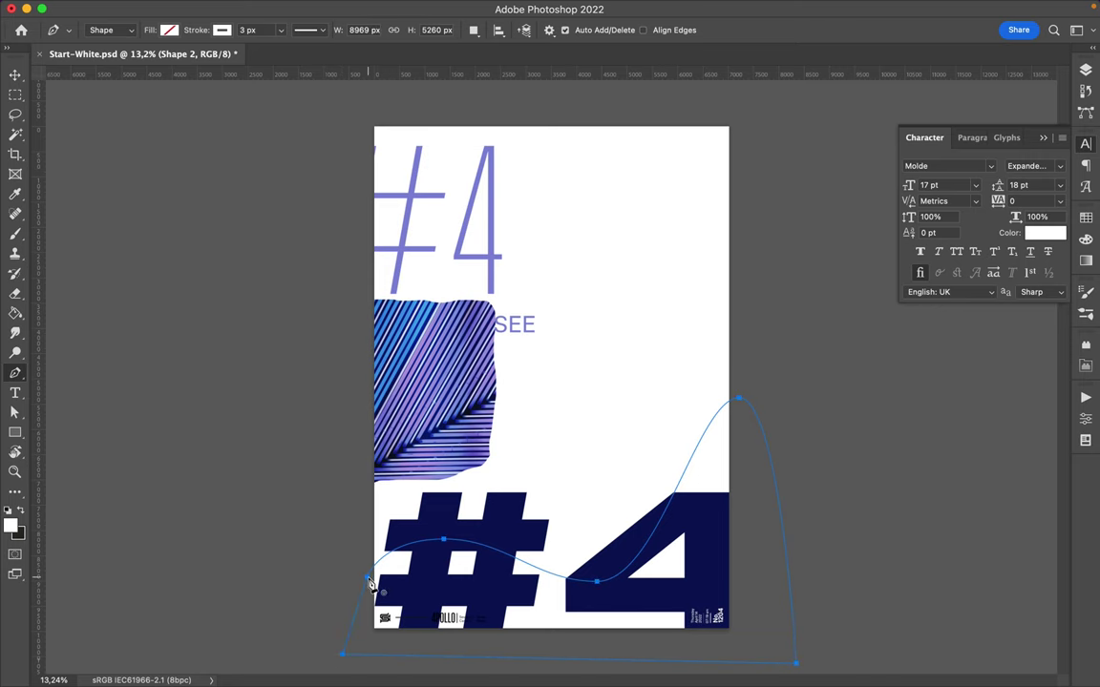
click(371, 582)
Step: Fill the wave cyan and set its blend mode to Pin Light
key(a)
click(255, 27)
click(153, 103)
key(v)
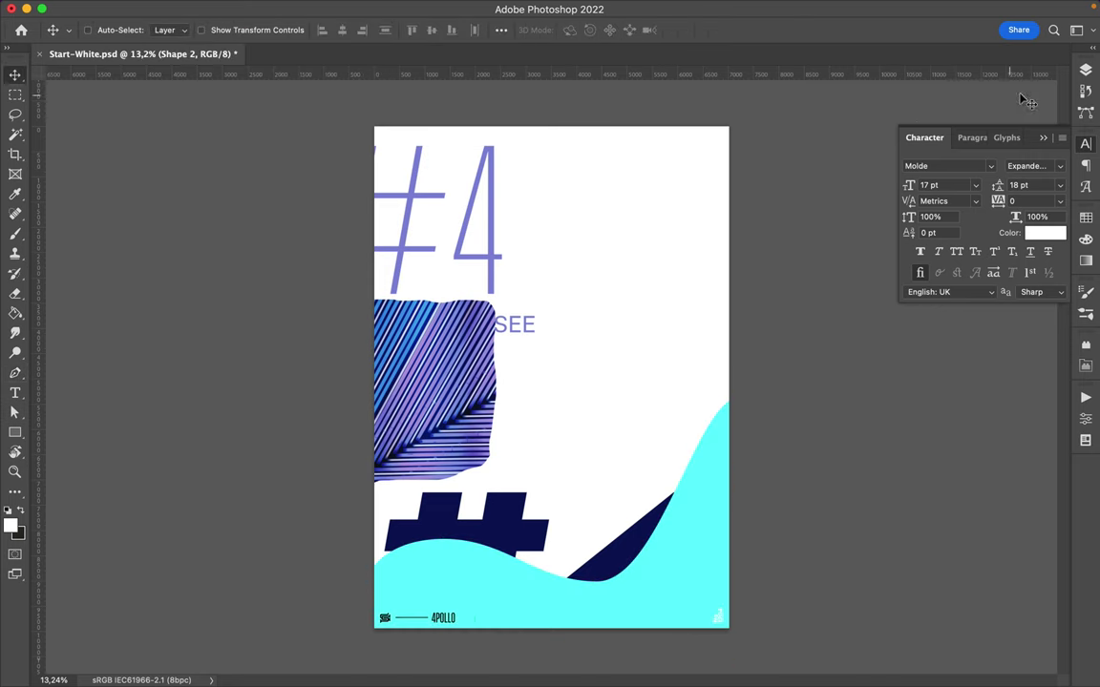
click(1085, 70)
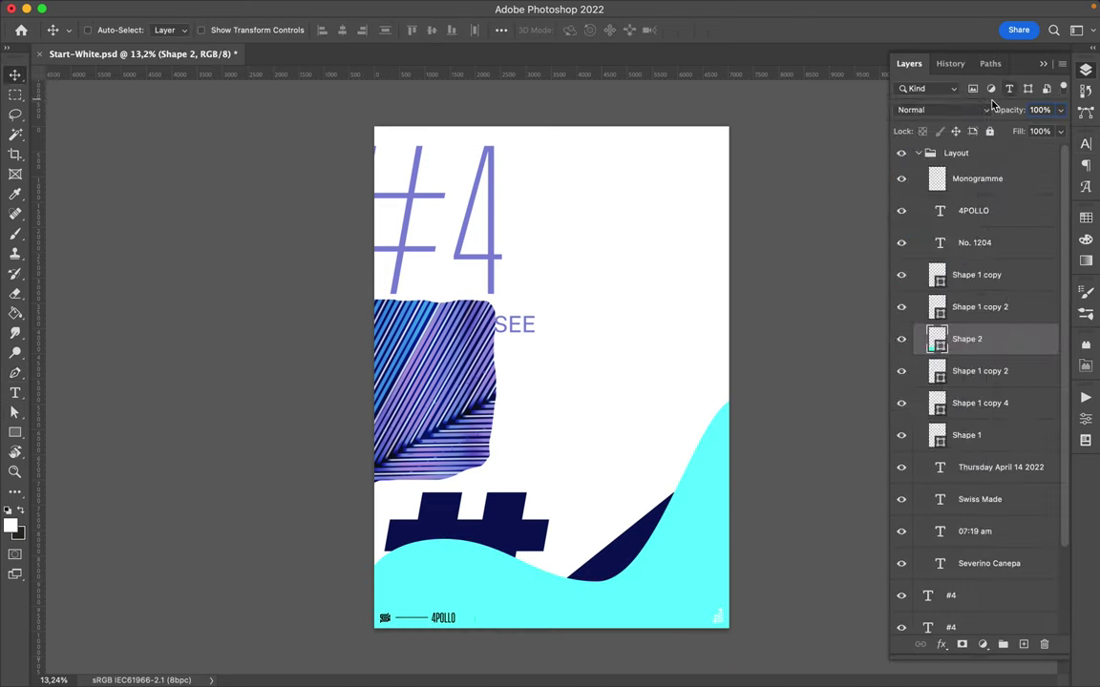
click(943, 110)
click(933, 381)
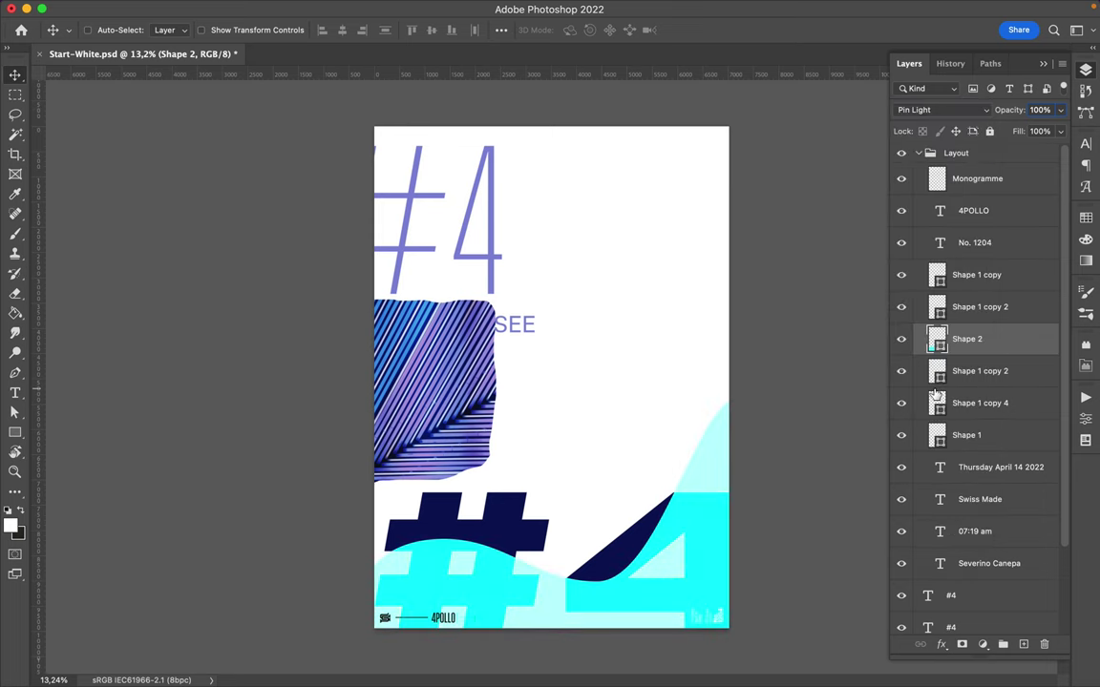
Step: Begin a second Pen wave with its first two anchors on the left
click(646, 542)
key(p)
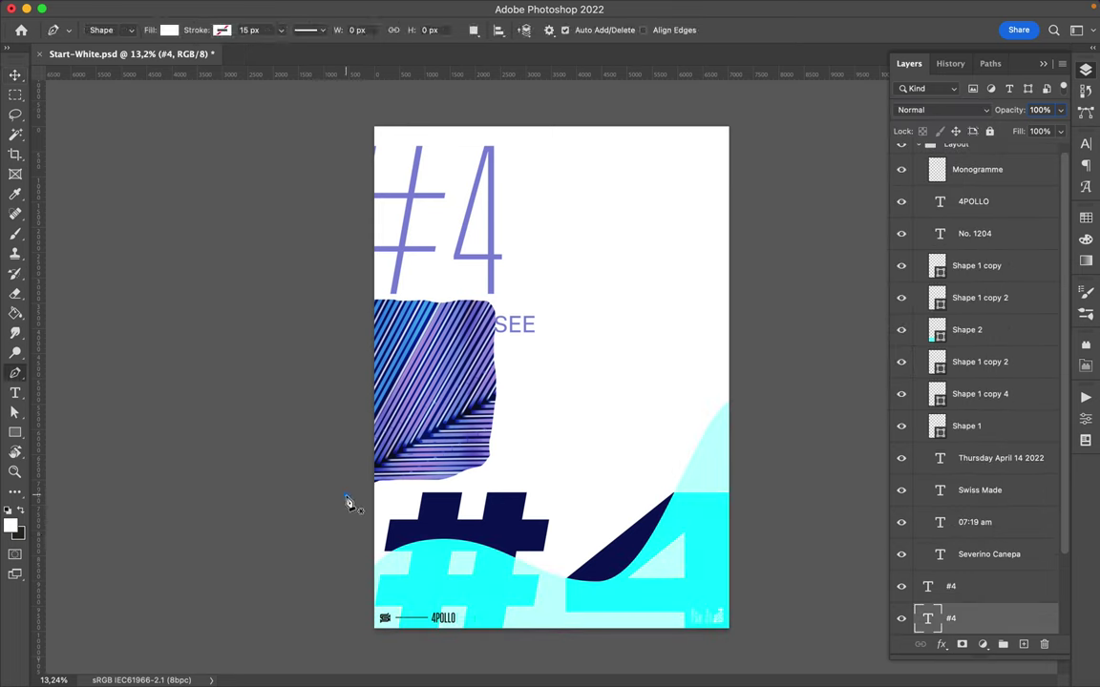
click(346, 496)
click(348, 533)
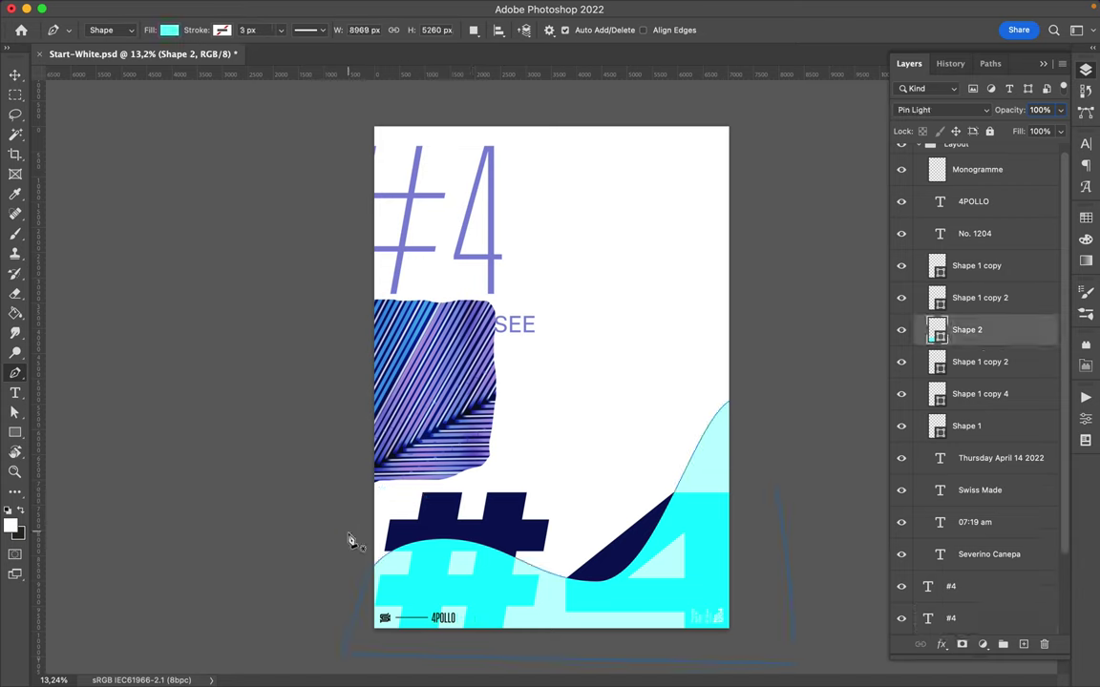
Step: Complete the second wave with a curved crest and blend it in Darken mode
drag(553, 510, 592, 511)
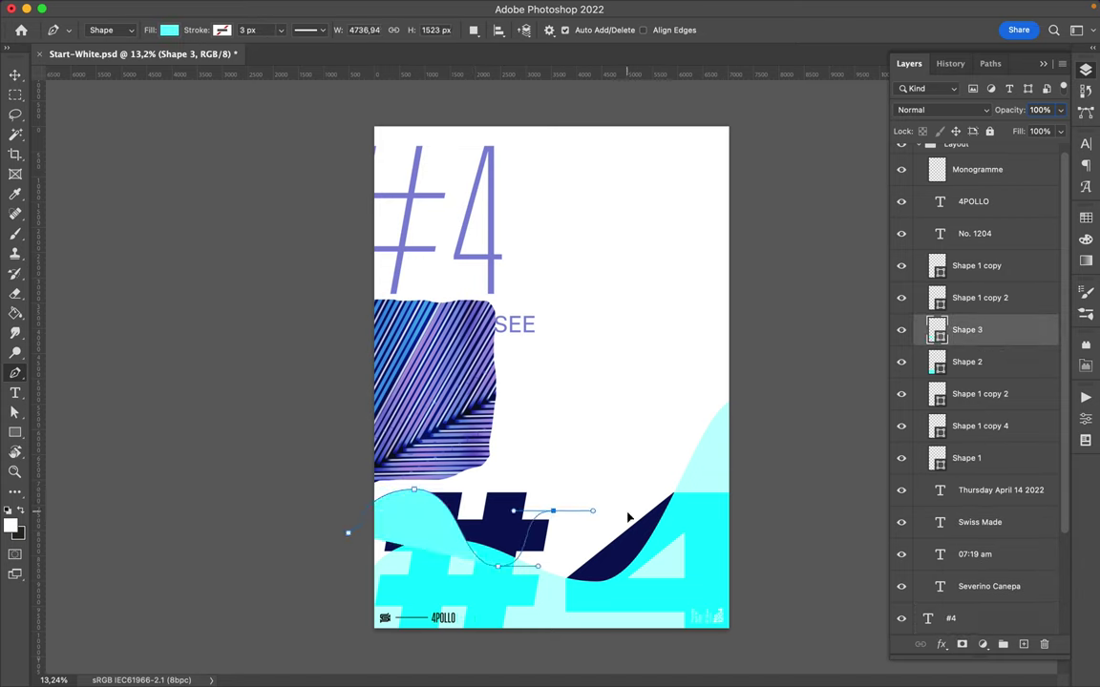
click(773, 587)
click(753, 647)
click(365, 642)
click(347, 532)
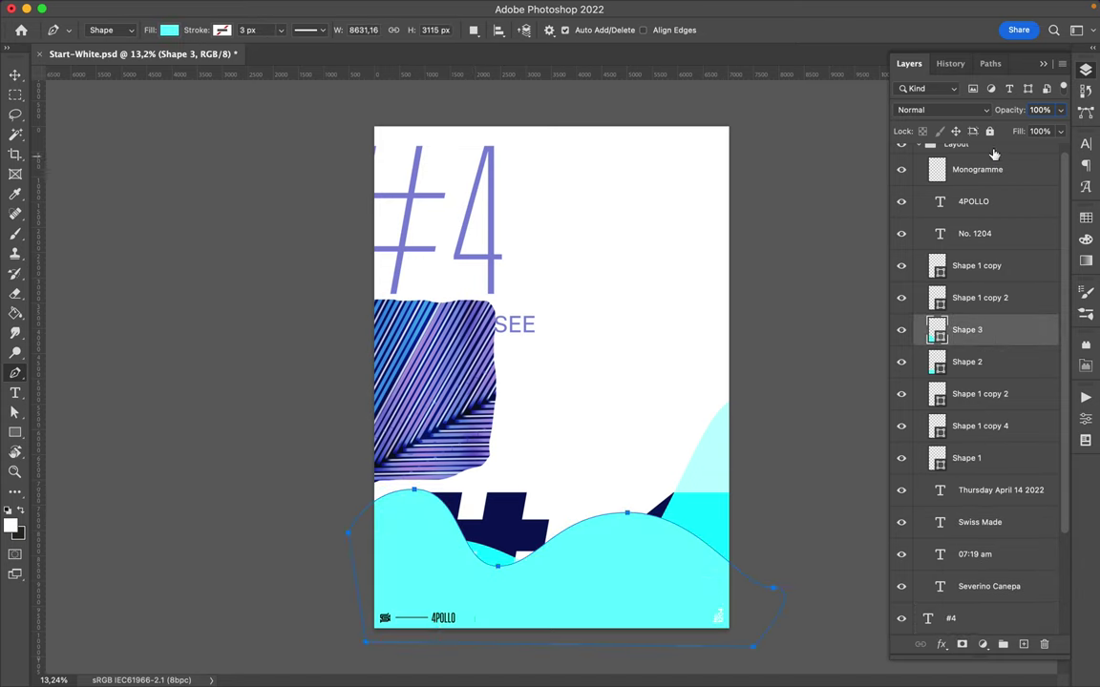
click(940, 110)
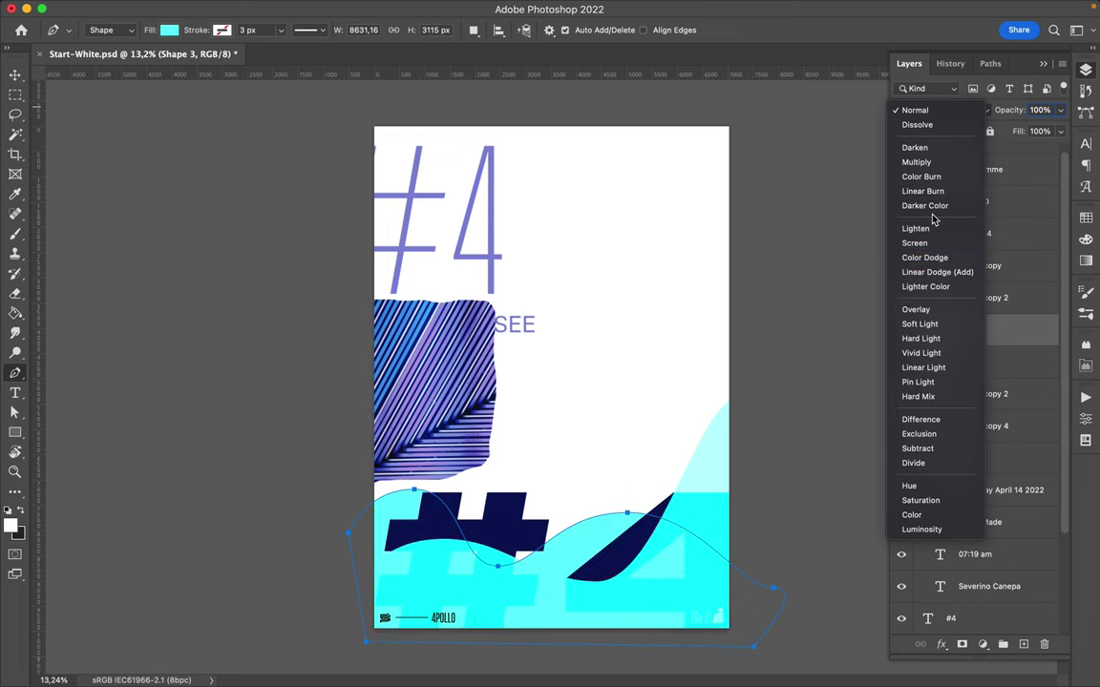
click(930, 148)
Step: Move the first cyan wave down 139 px
key(v)
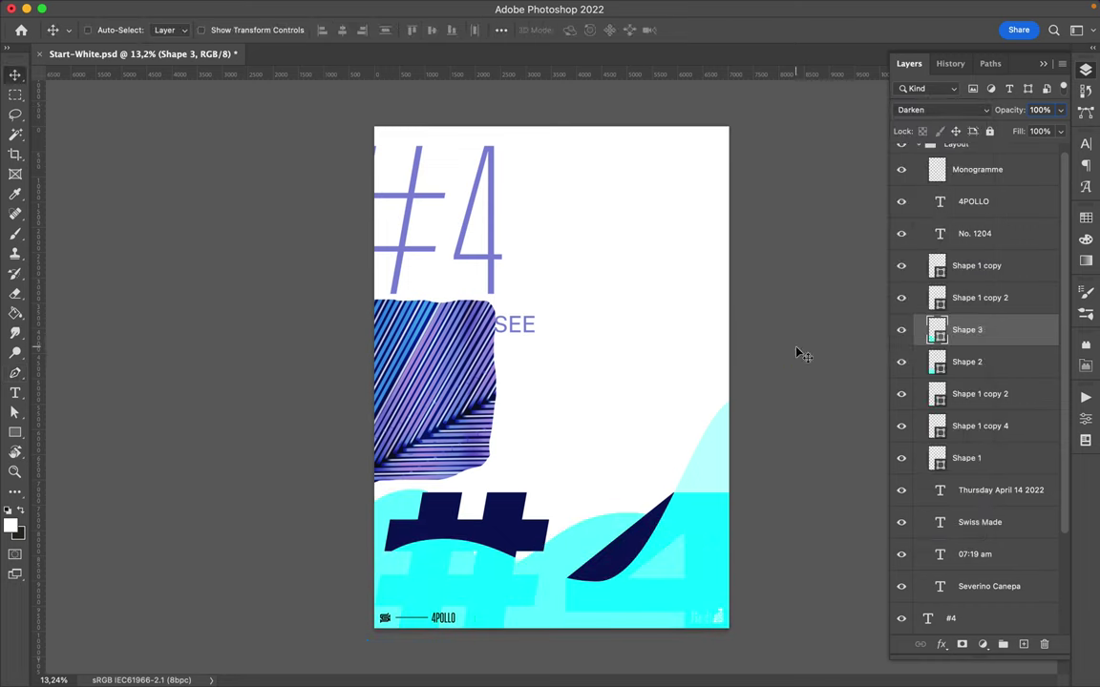
drag(570, 550, 571, 560)
drag(708, 481, 708, 491)
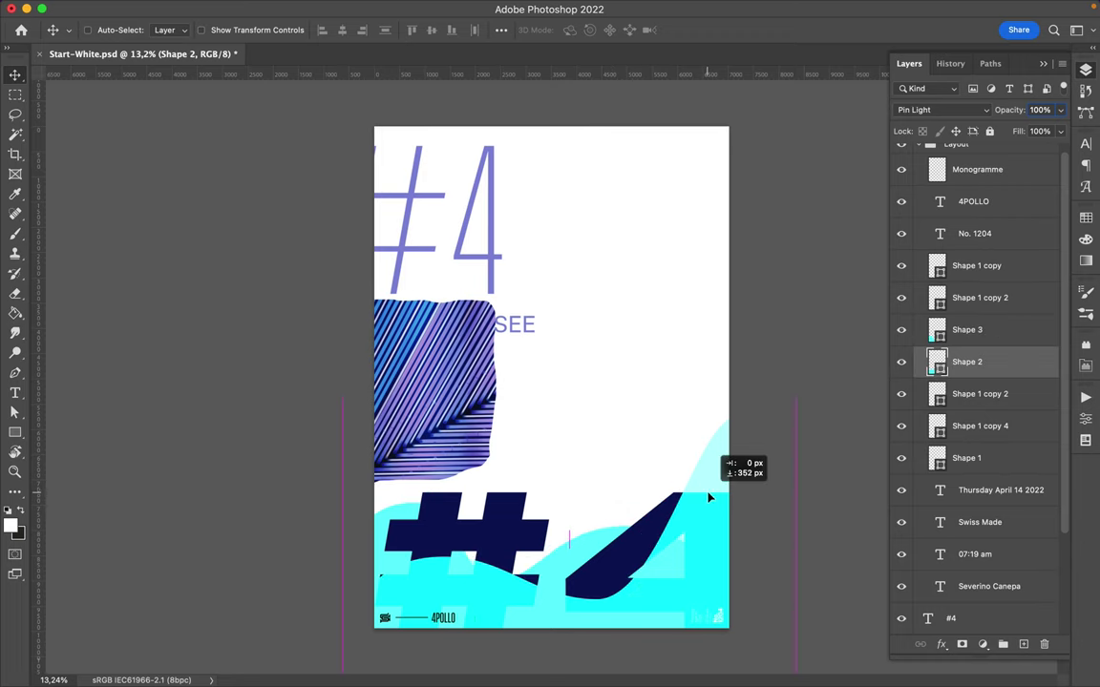
Step: Select both wave layers and drag them below the layout layers
key(alt+bracketright)
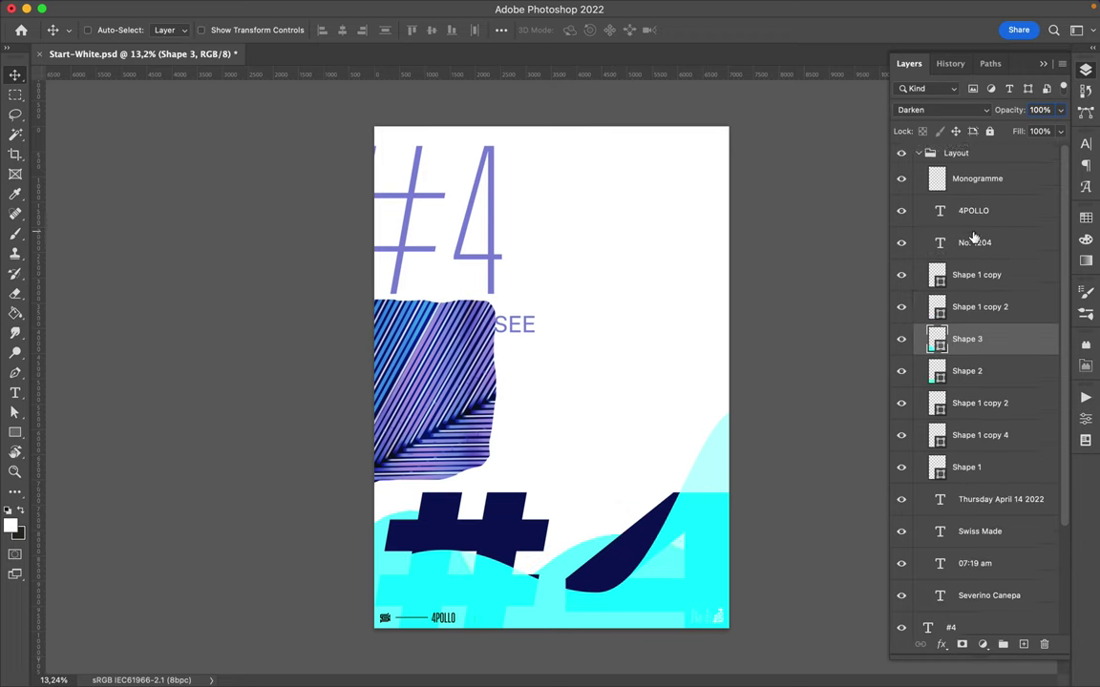
scroll(972, 274, down, 1)
shift+click(964, 333)
drag(964, 332, 966, 580)
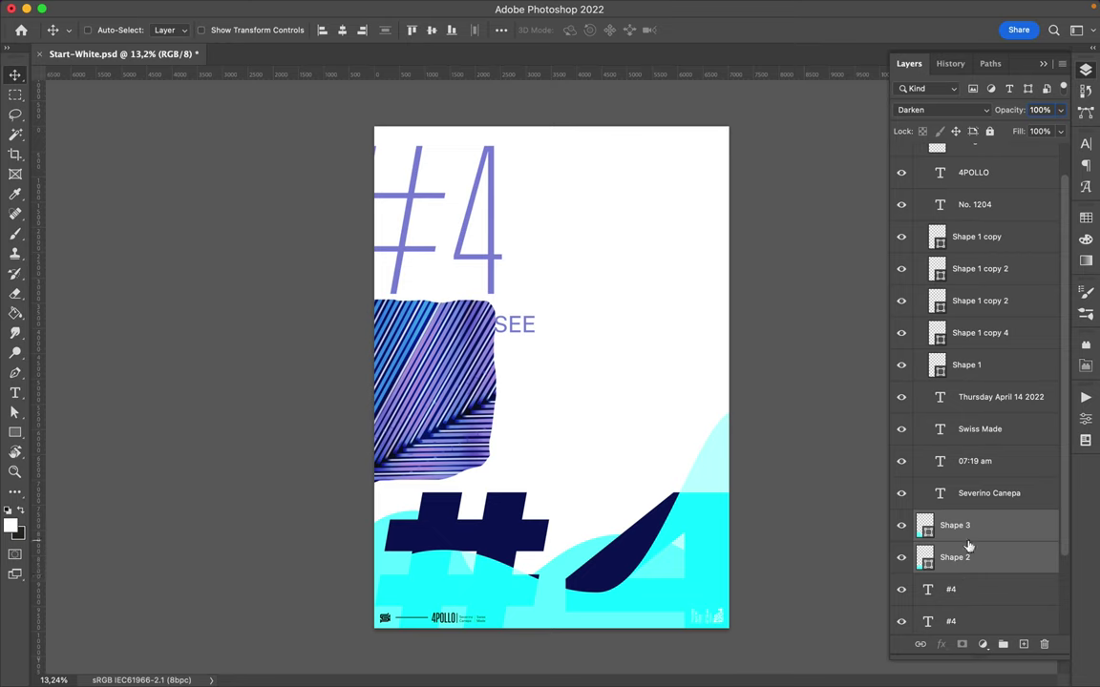
Step: Lower the Pin Light wave 155 px, try lavender on the waves, then revert to cyan
drag(545, 593, 704, 477)
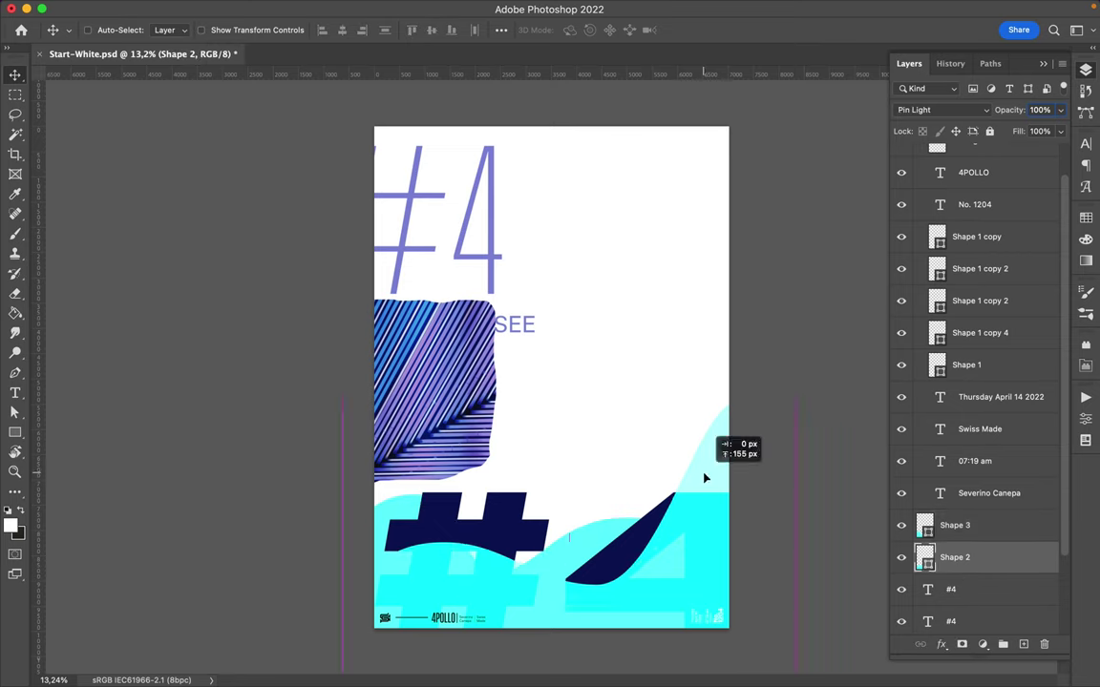
click(423, 425)
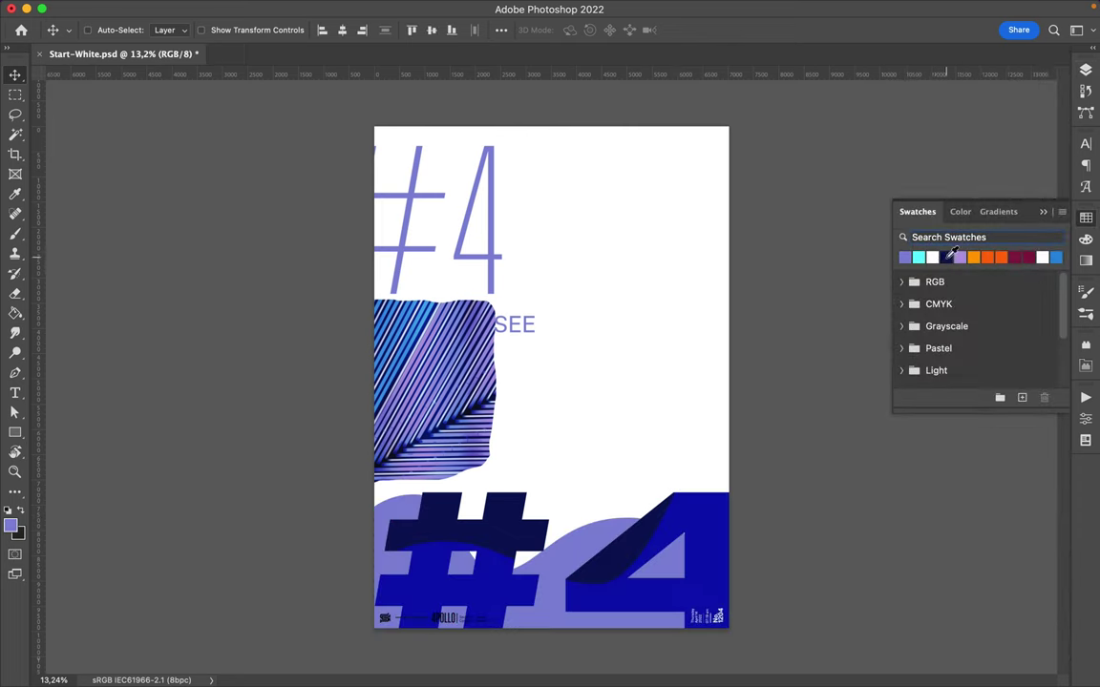
click(957, 258)
click(947, 257)
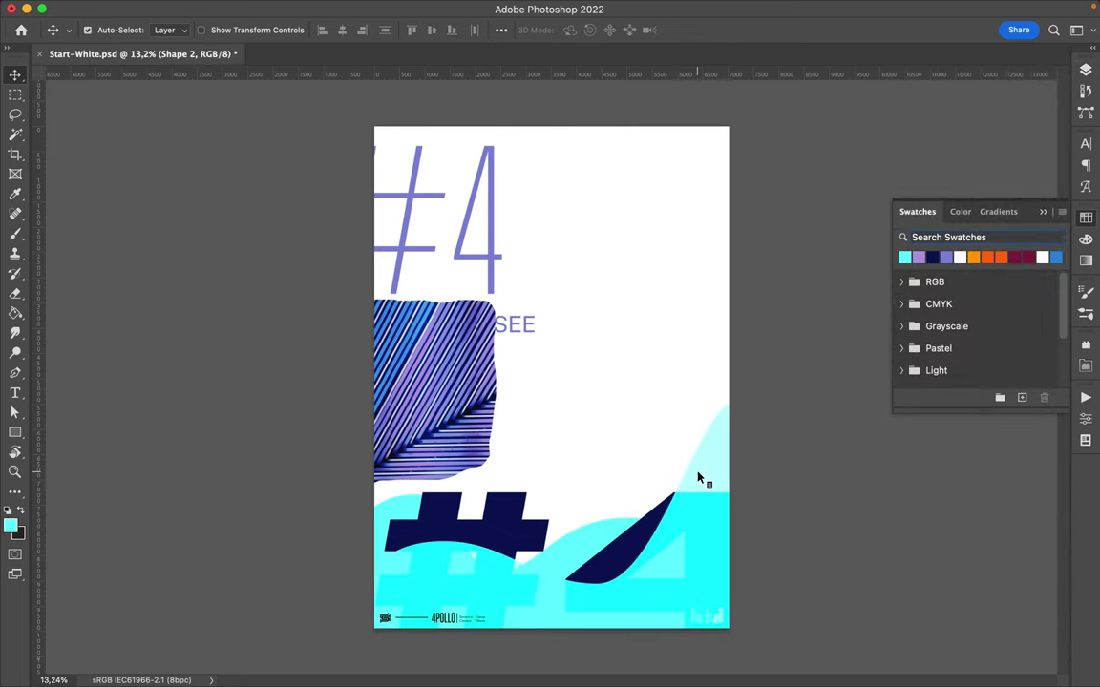
click(1087, 69)
click(940, 110)
Step: Lower the cyan wave's fill to 41%, then make the large #4 navy and move it up-left
click(1059, 131)
drag(1062, 153, 1018, 155)
click(480, 253)
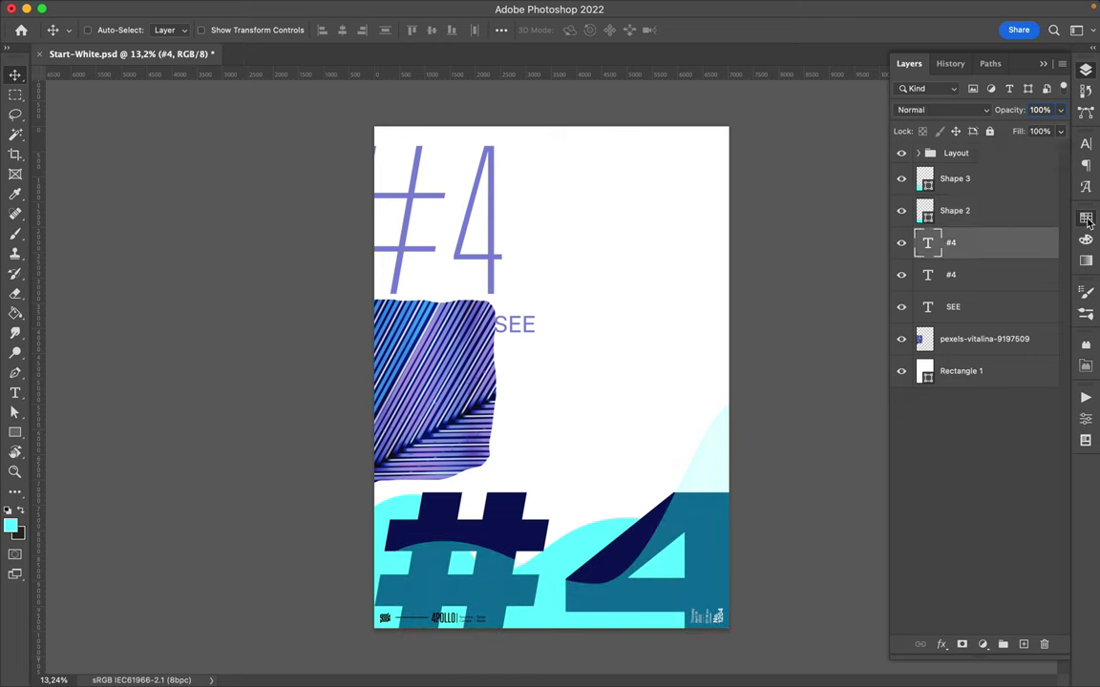
click(1085, 218)
click(933, 258)
mouse_move(496, 276)
mouse_down()
mouse_move(444, 222)
mouse_move(437, 283)
mouse_move(399, 283)
mouse_up()
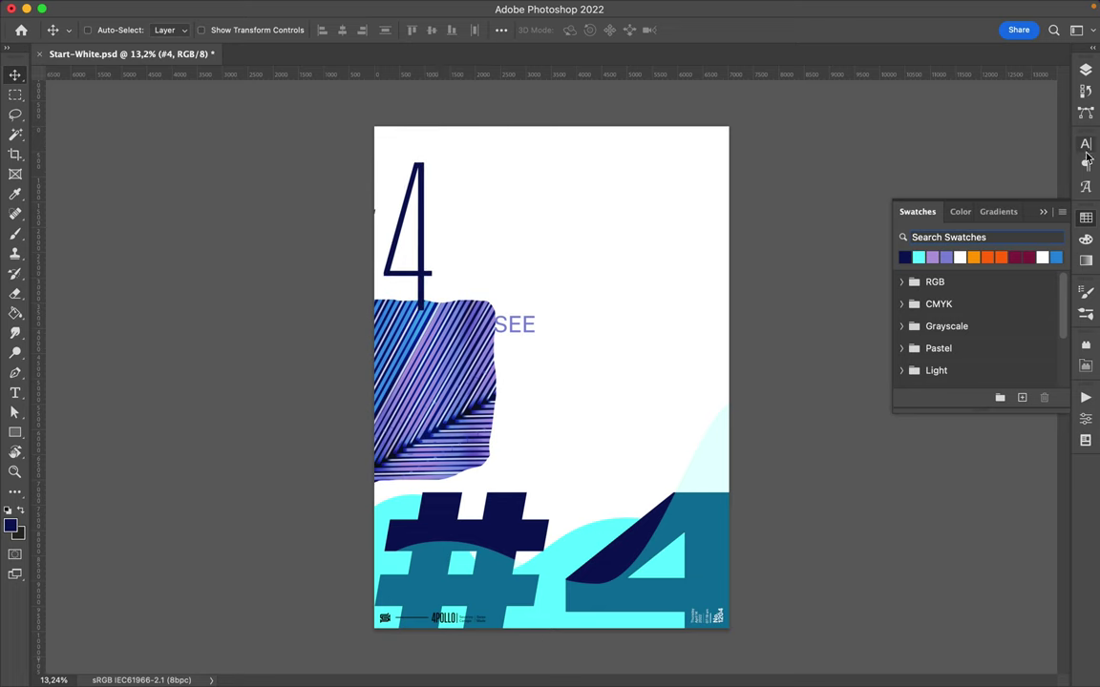
Step: Set the #4 in Compressed-Semibold, nudge it right, and commit the text
click(1086, 143)
click(1034, 166)
click(782, 296)
drag(420, 345, 456, 345)
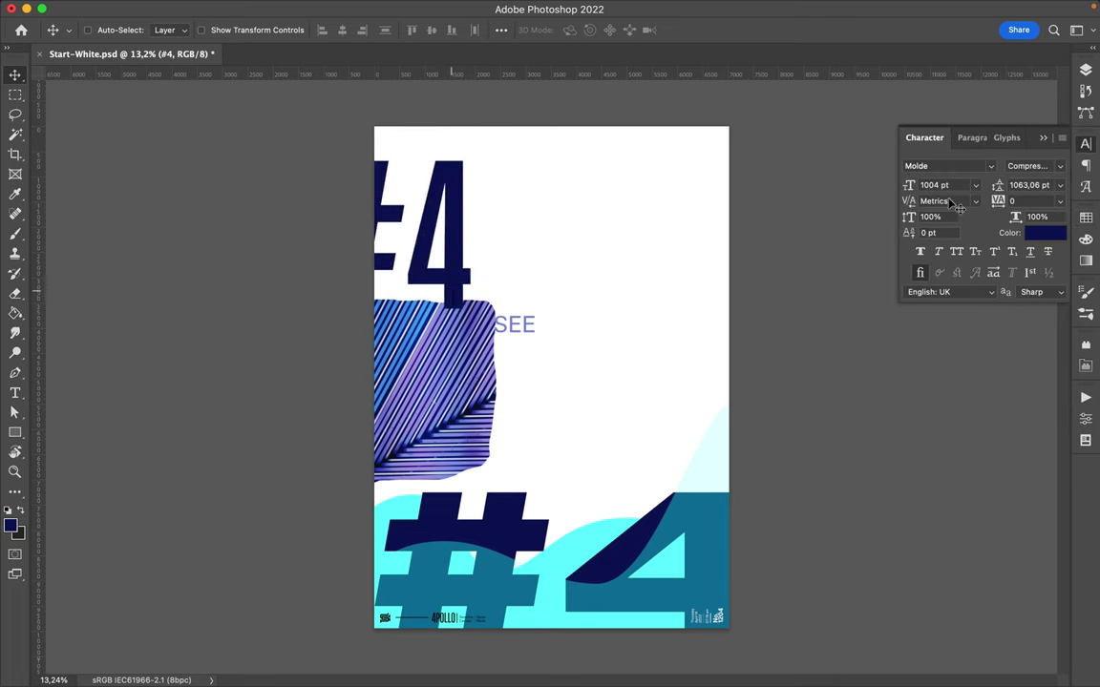
click(1034, 166)
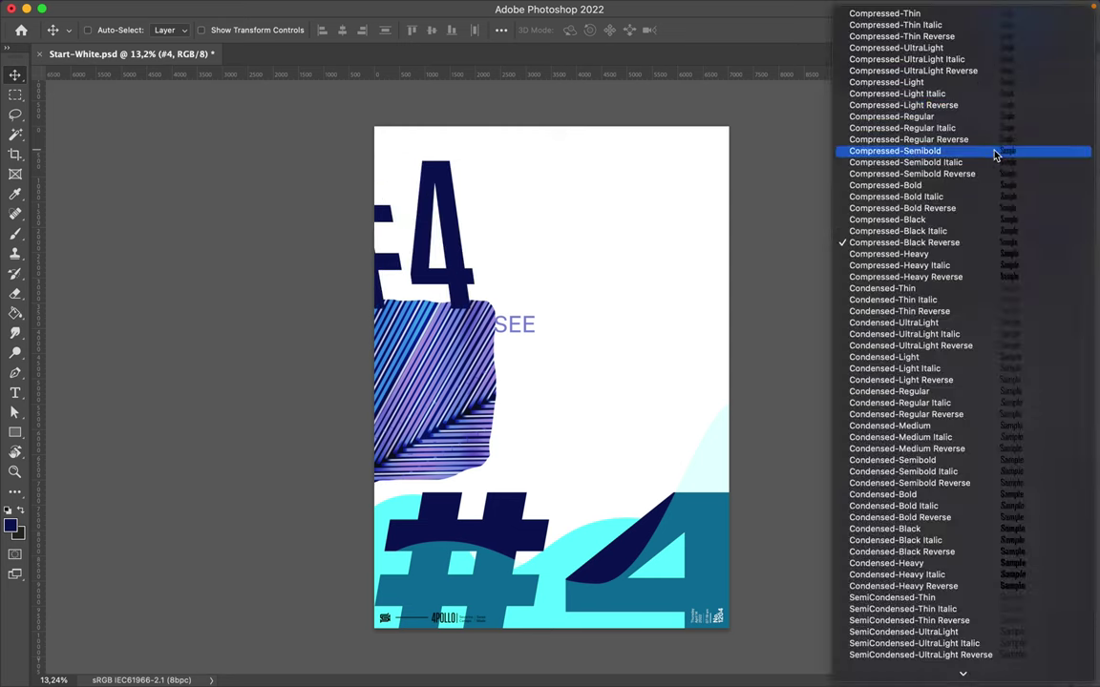
click(992, 152)
double_click(451, 286)
key(ctrl+Return)
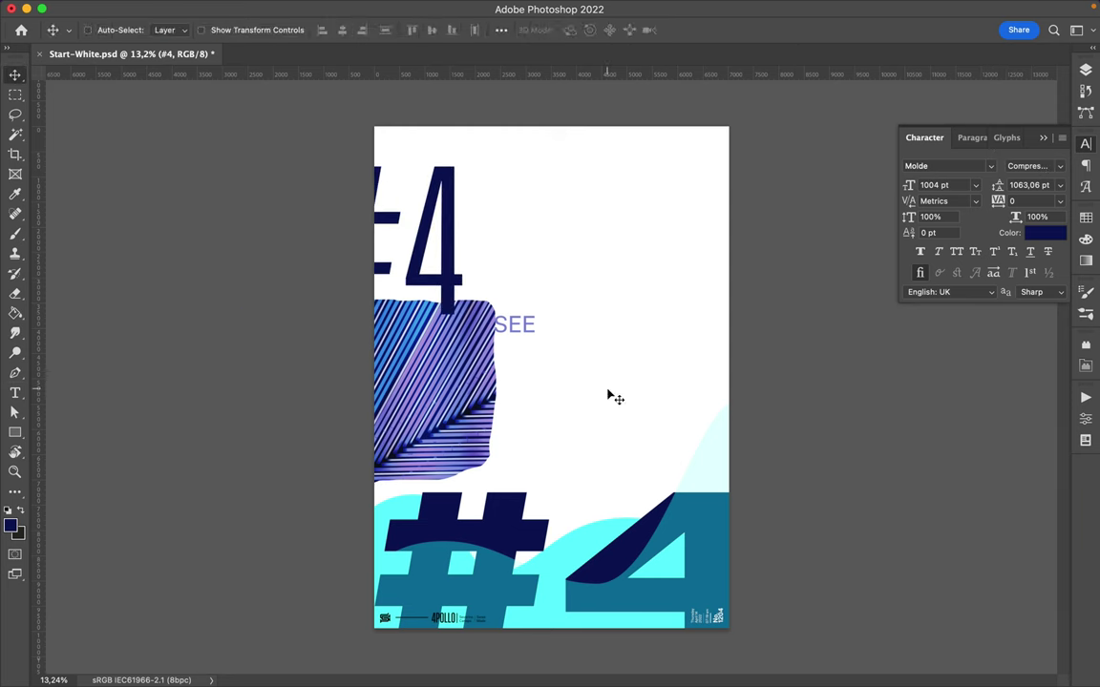
key(p)
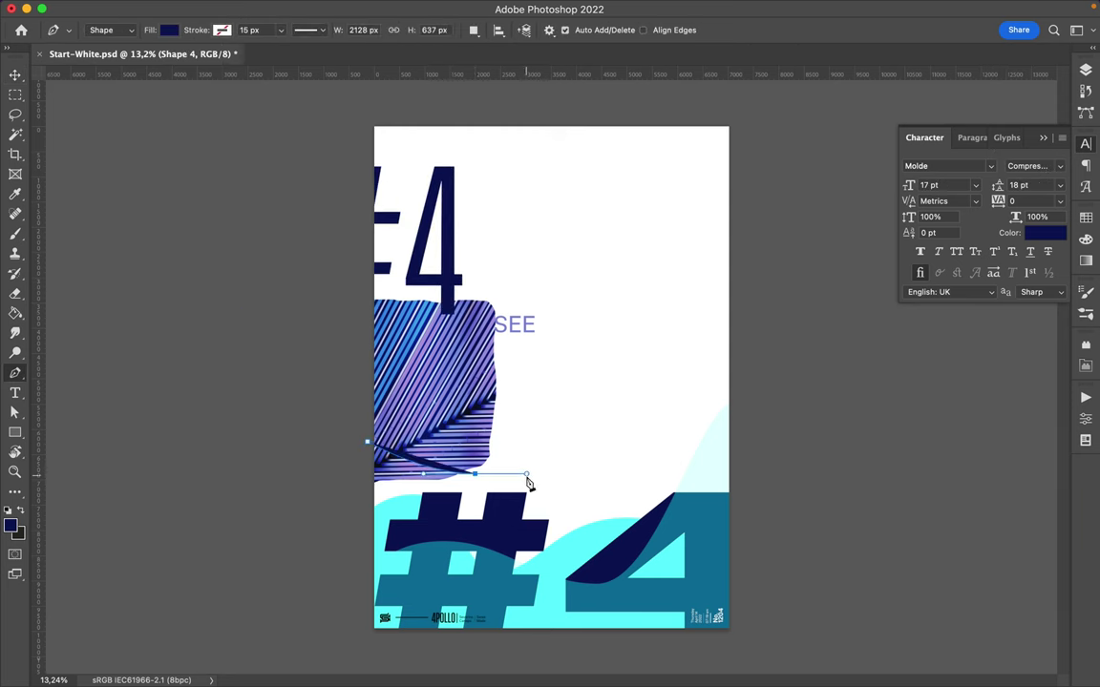
Step: Draw a third curved wave and fill it cyan from the swatches
drag(704, 517, 839, 498)
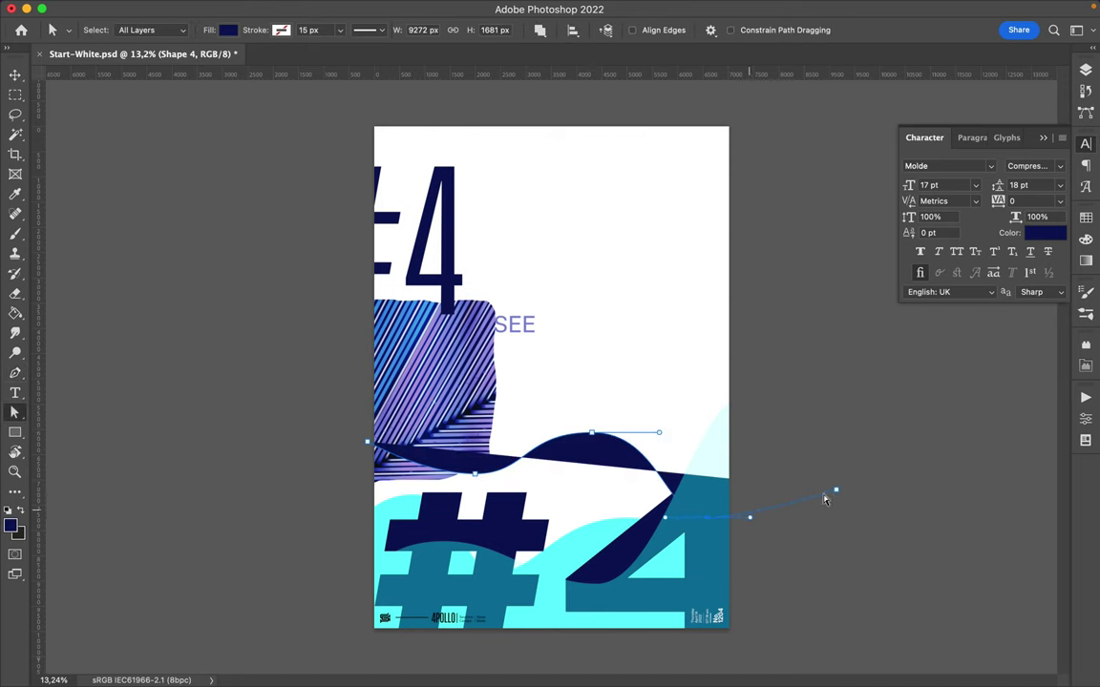
drag(738, 651, 359, 622)
click(1045, 232)
click(991, 108)
click(1086, 218)
click(904, 256)
Step: Blend the third wave in Multiply at 37% fill; copy the leaf photo upper right
key(F7)
click(984, 110)
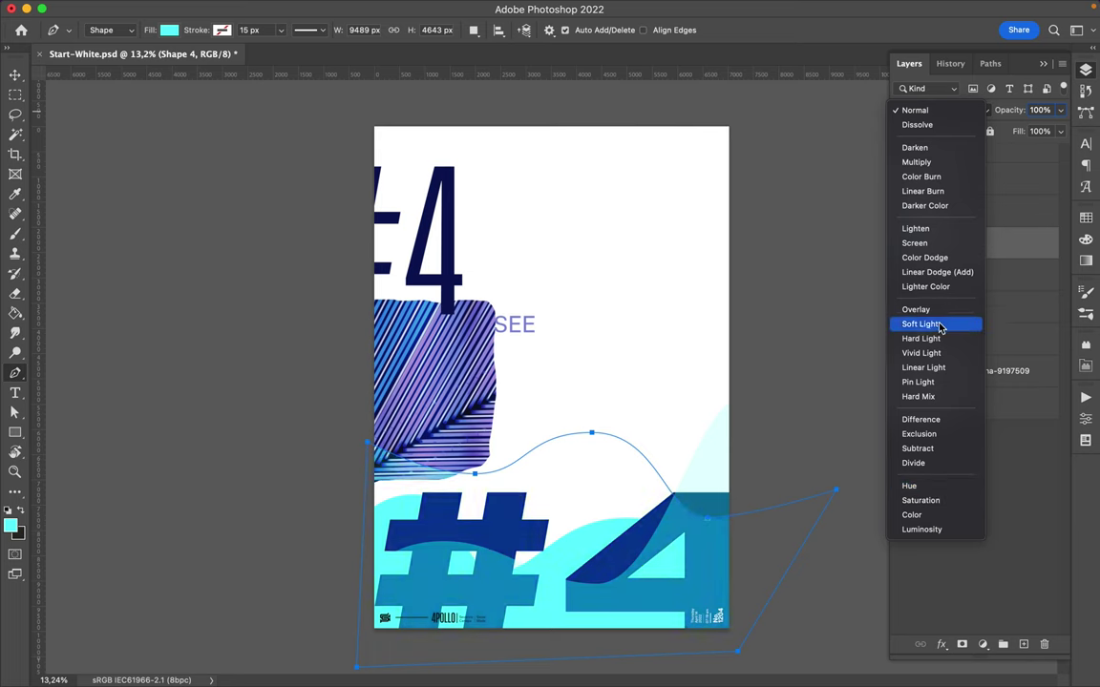
click(940, 162)
key(v)
click(1022, 155)
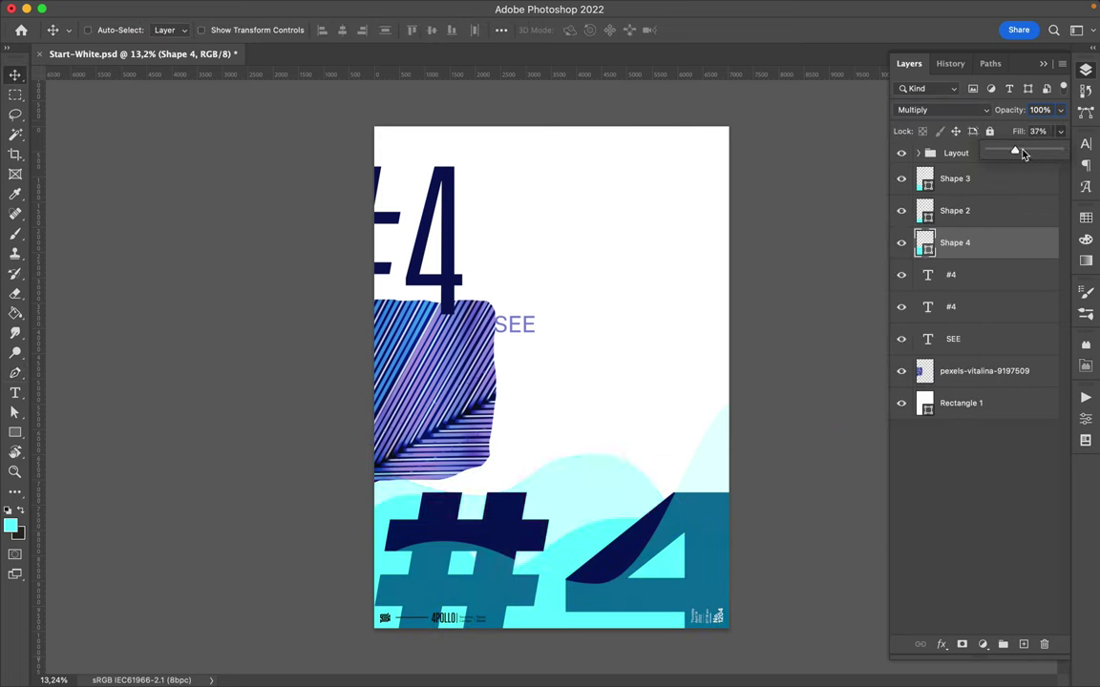
mouse_move(473, 449)
mouse_down()
mouse_move(474, 509)
mouse_move(680, 371)
mouse_up()
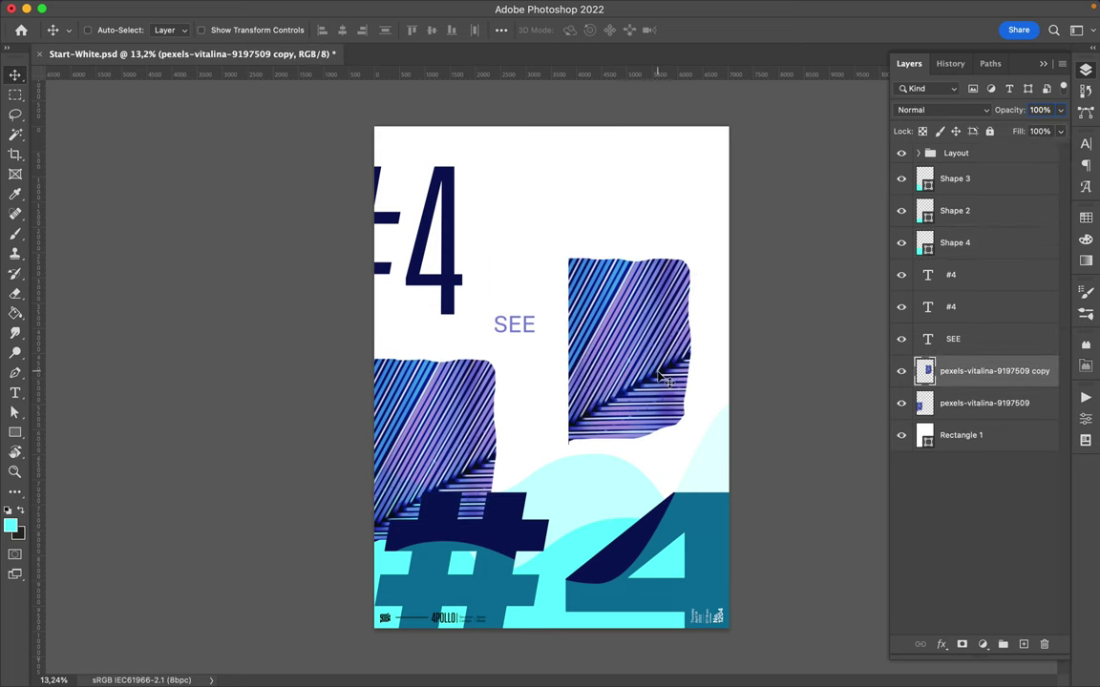
Step: Lasso the copied leaf's tip onto its own layer, then move and rotate it left over SEE
key(l)
drag(616, 389, 572, 267)
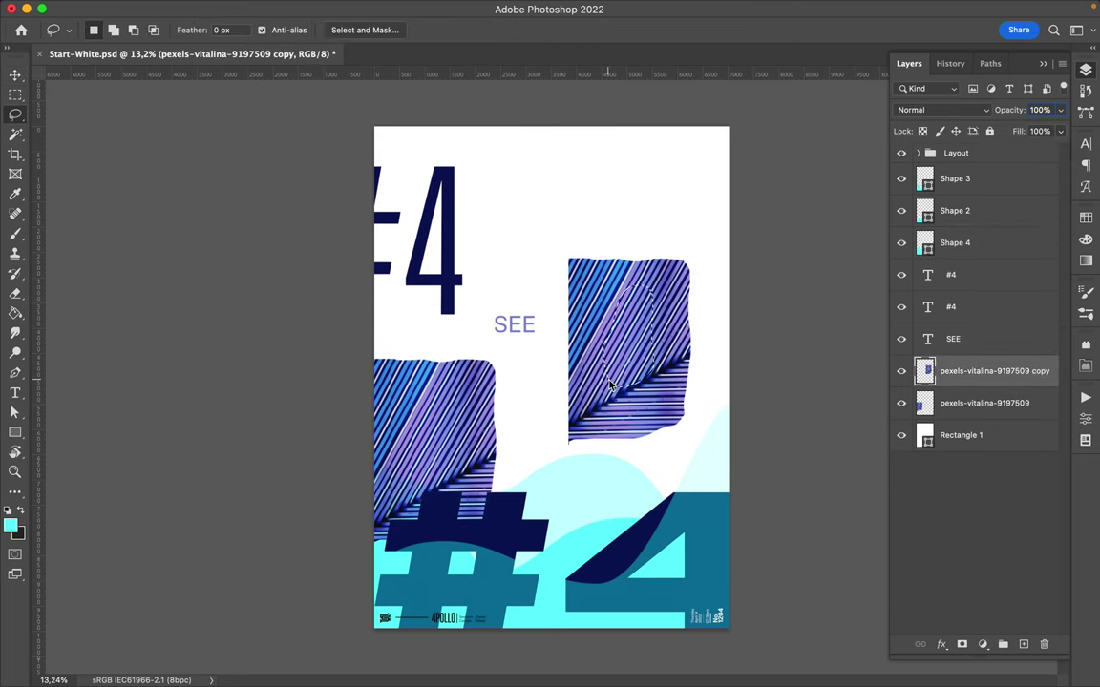
key(ctrl+j)
key(ctrl+t)
drag(625, 334, 520, 334)
drag(520, 286, 380, 350)
key(Return)
key(v)
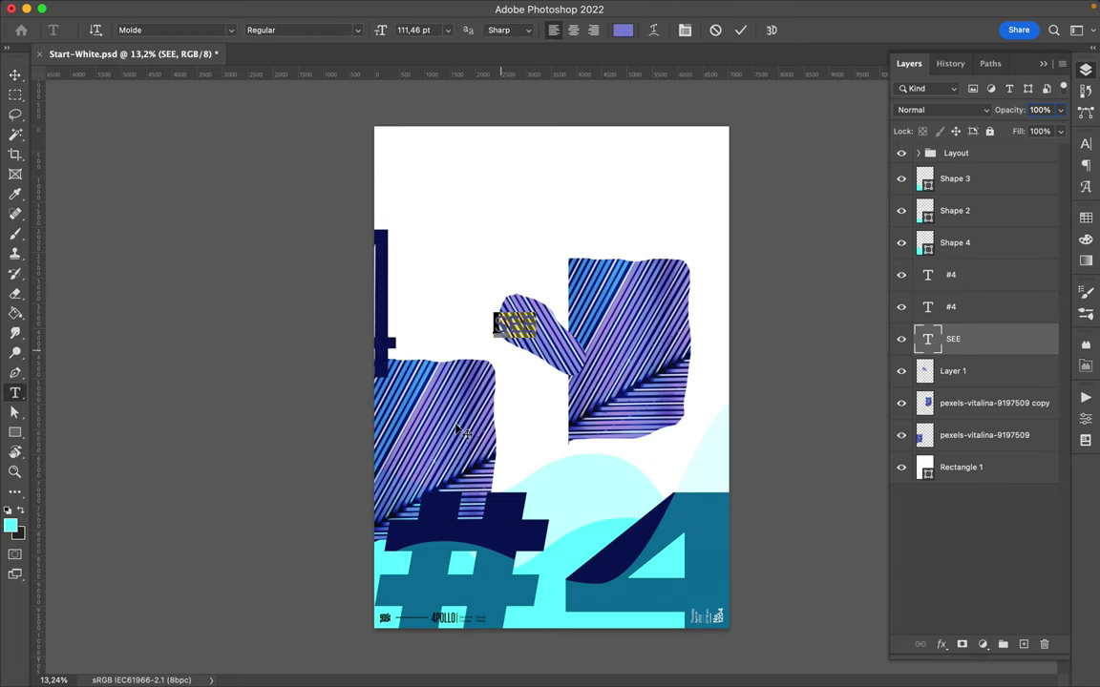
Step: Move the SEE text down-left onto the left leaf and make it white
mouse_move(520, 321)
mouse_down()
mouse_move(448, 438)
mouse_move(468, 437)
mouse_up()
key(a)
click(1088, 219)
Step: Cut a round leaf piece to its own layer, move it top right, and nudge the middle blob
key(v)
click(619, 325)
key(l)
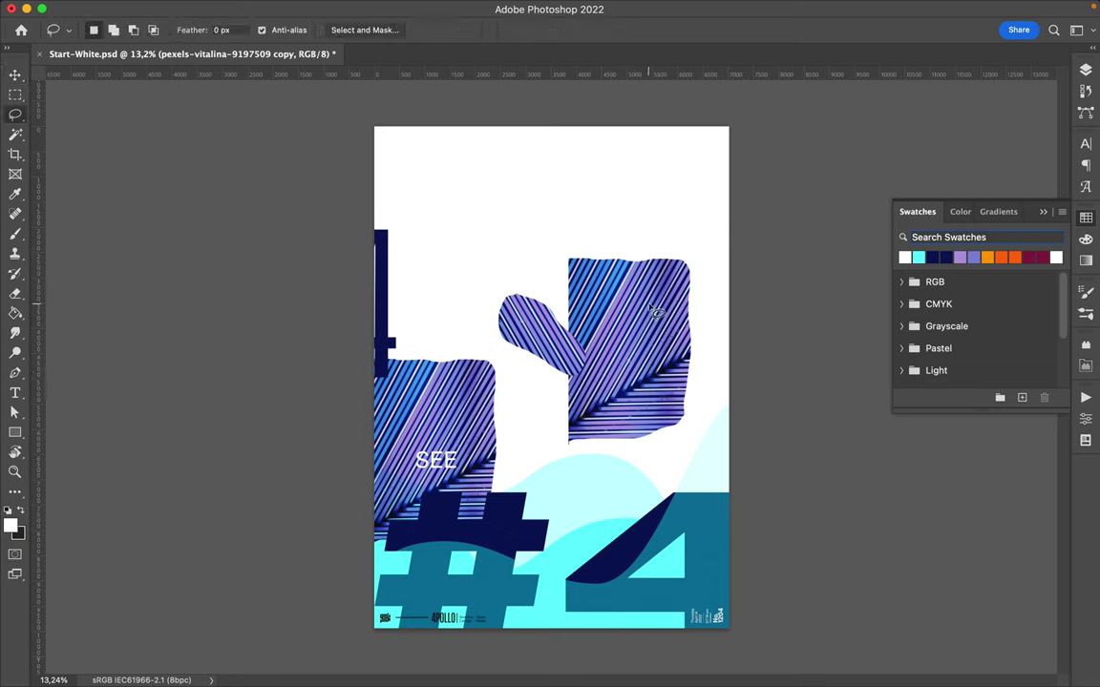
key(ctrl+j)
key(v)
drag(678, 339, 690, 209)
drag(571, 360, 576, 353)
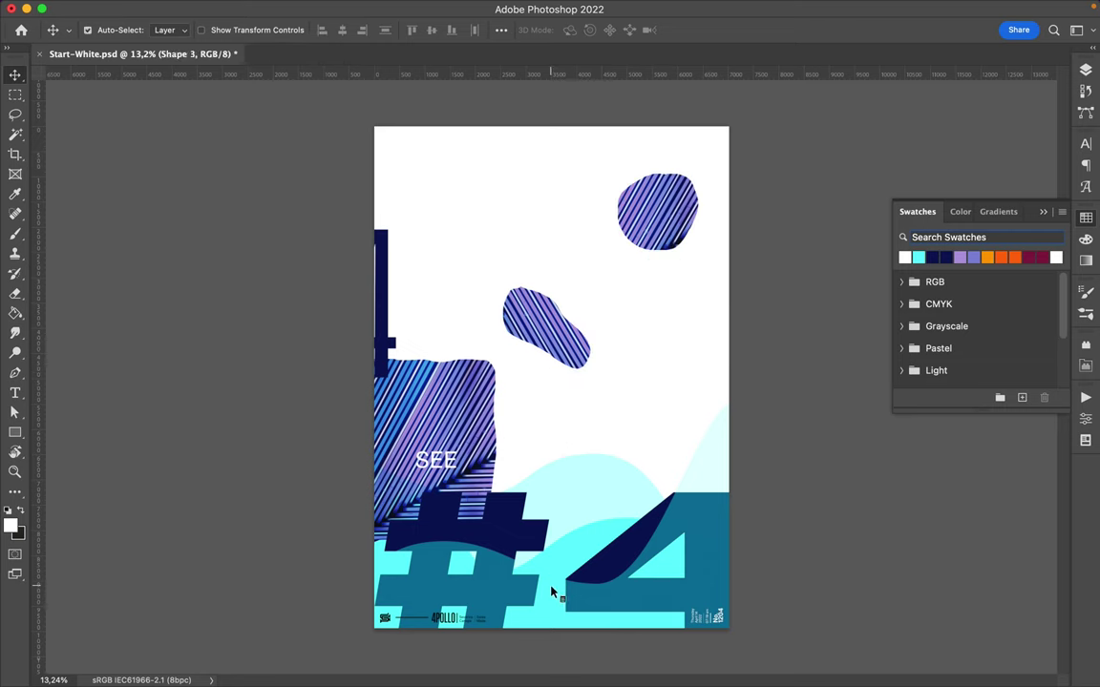
Step: Make the second wave navy at 17% fill with Linear Light blending
click(960, 255)
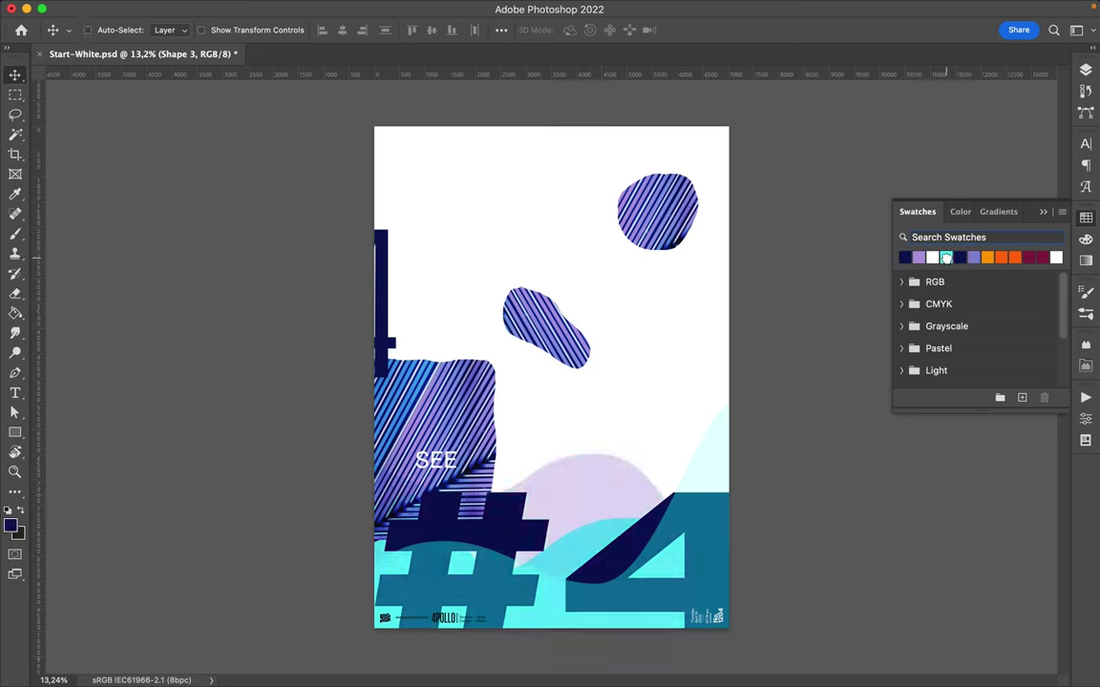
click(946, 258)
key(F7)
drag(1045, 145, 998, 148)
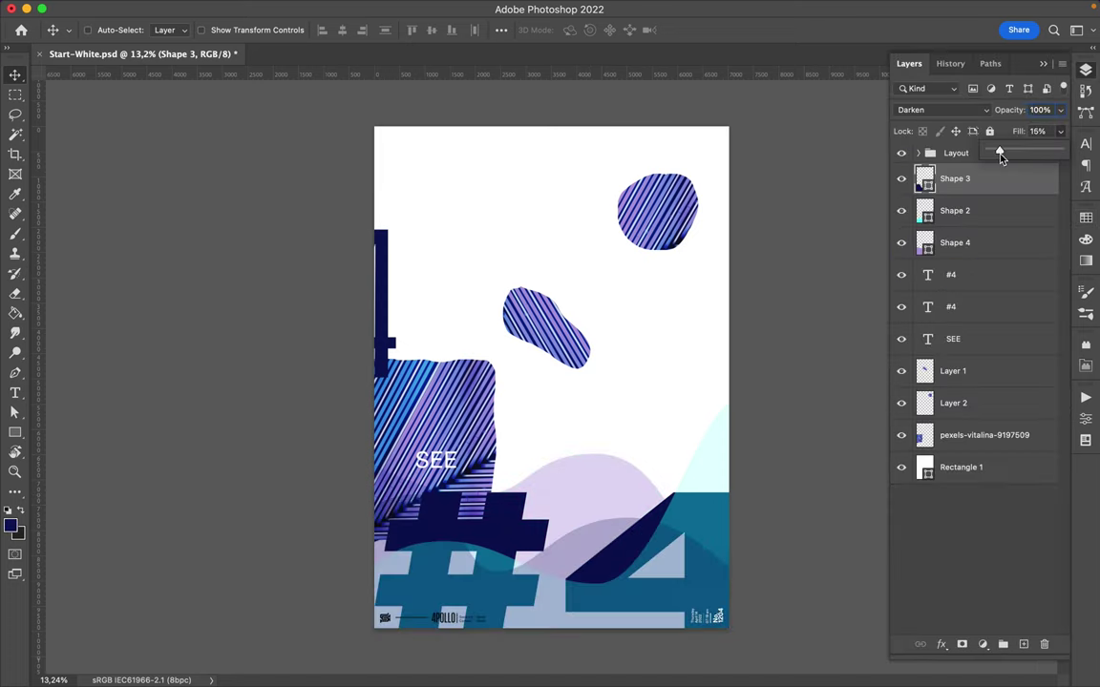
click(940, 110)
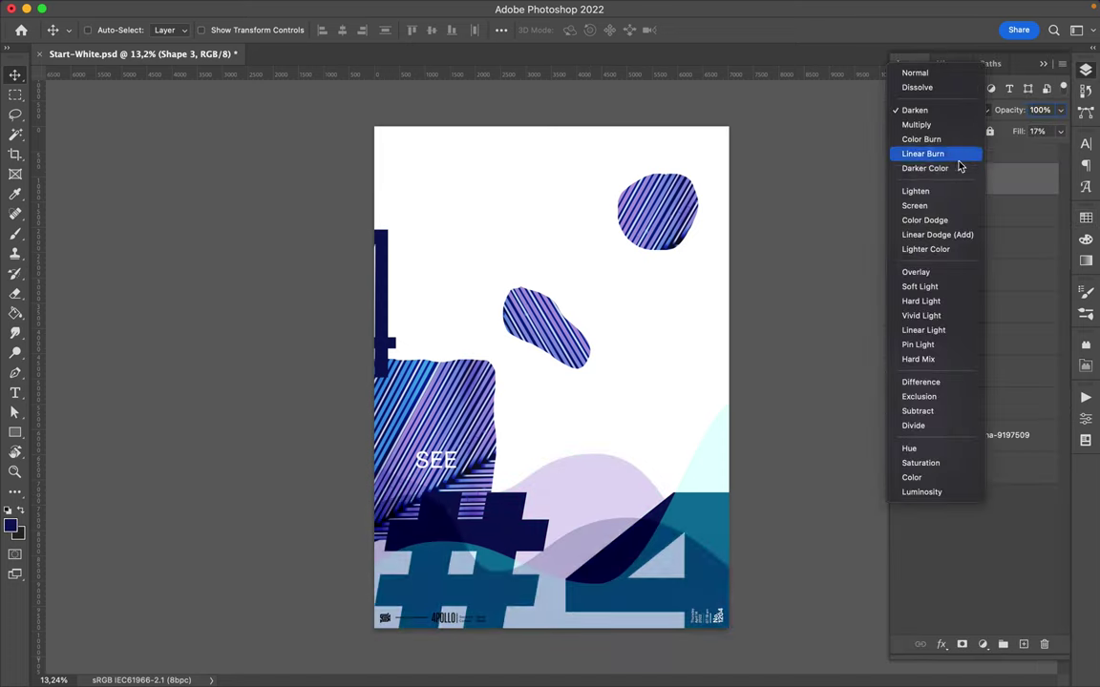
click(953, 330)
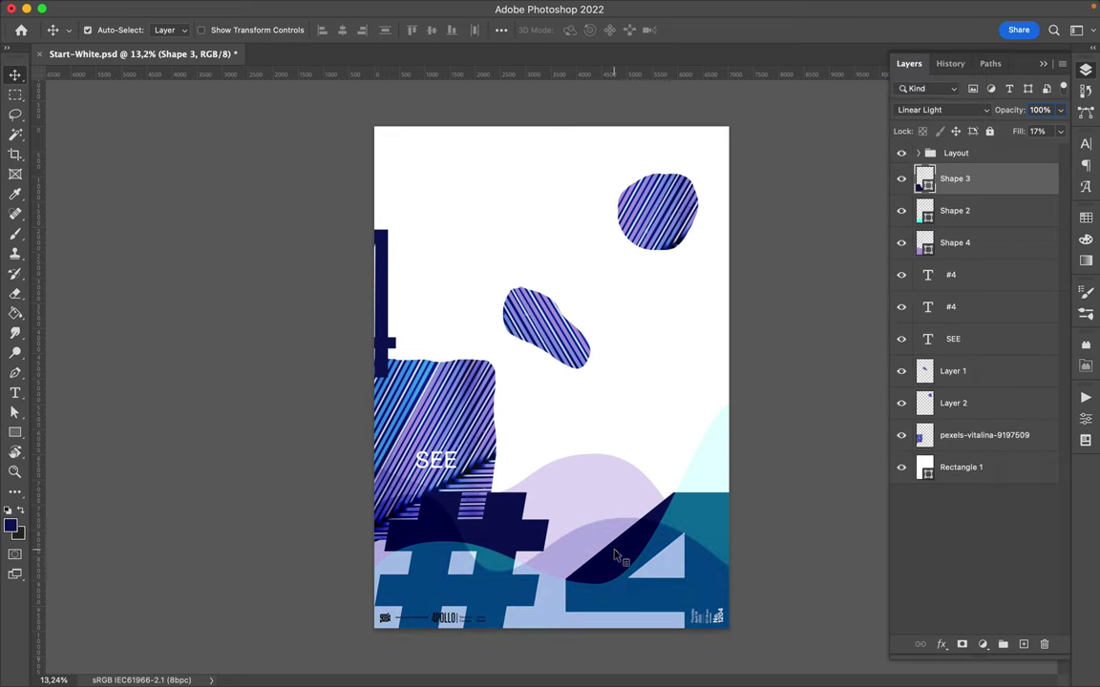
Step: Raise the SEE text layer above all others and place it near the poster bottom
drag(435, 460, 610, 520)
drag(954, 339, 952, 170)
drag(649, 439, 608, 510)
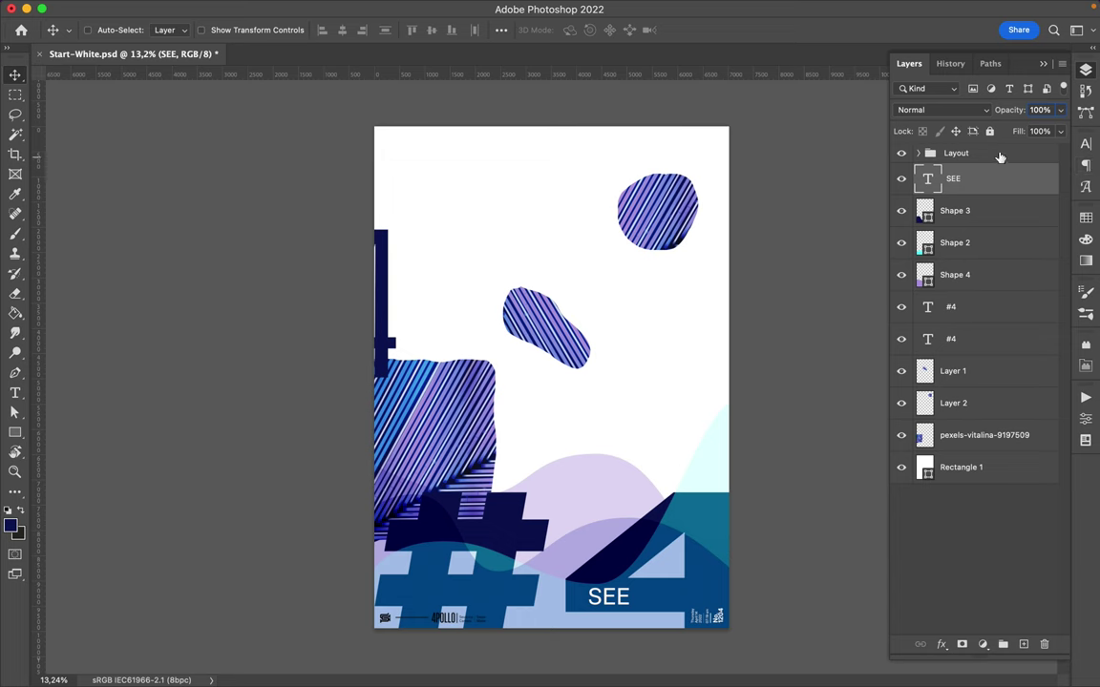
click(1085, 218)
Step: Set white as the working fill colour
click(1057, 258)
key(a)
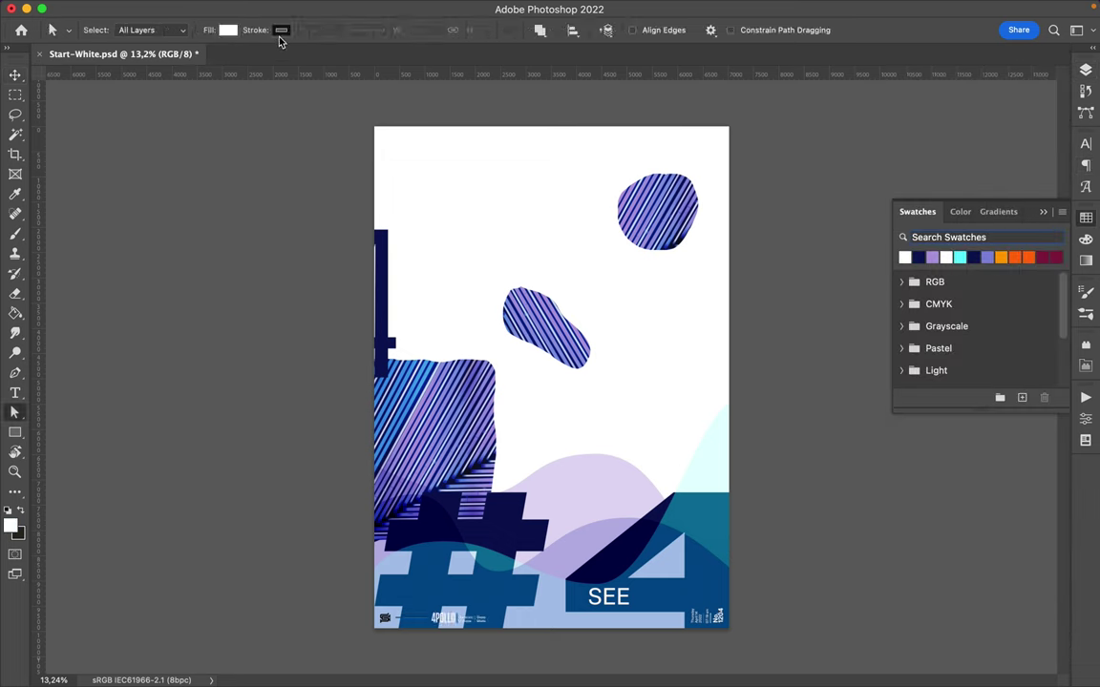
click(1085, 71)
click(227, 30)
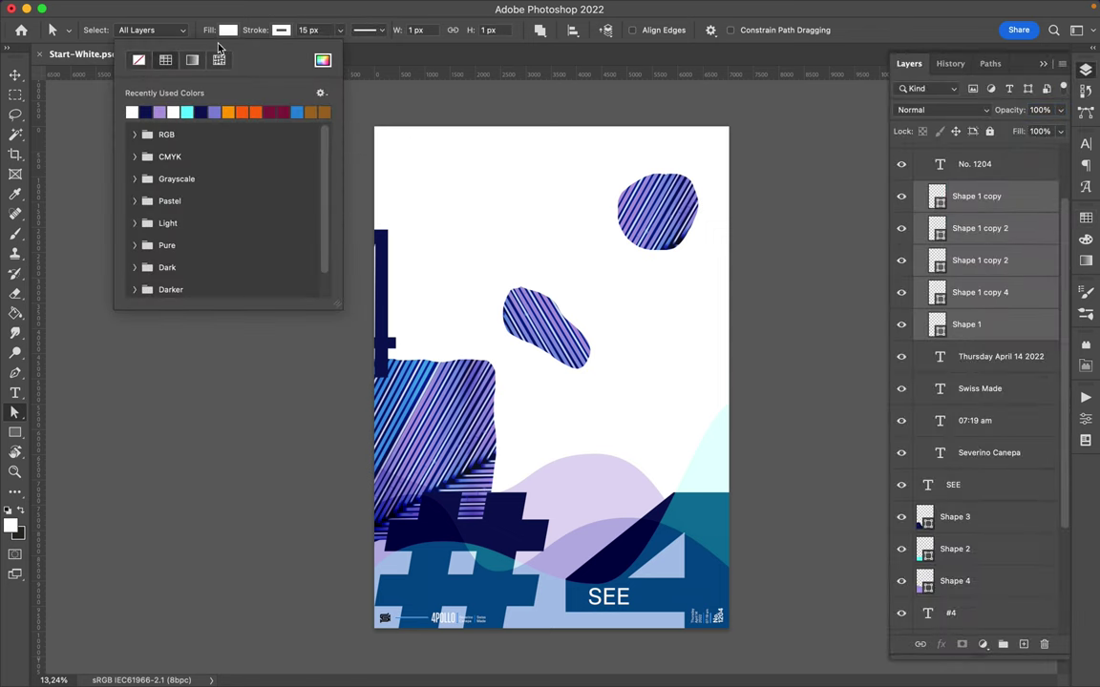
key(v)
click(388, 621)
Step: Draw a small rectangle over the monogram and clip it to the Monogramme layer
click(386, 618)
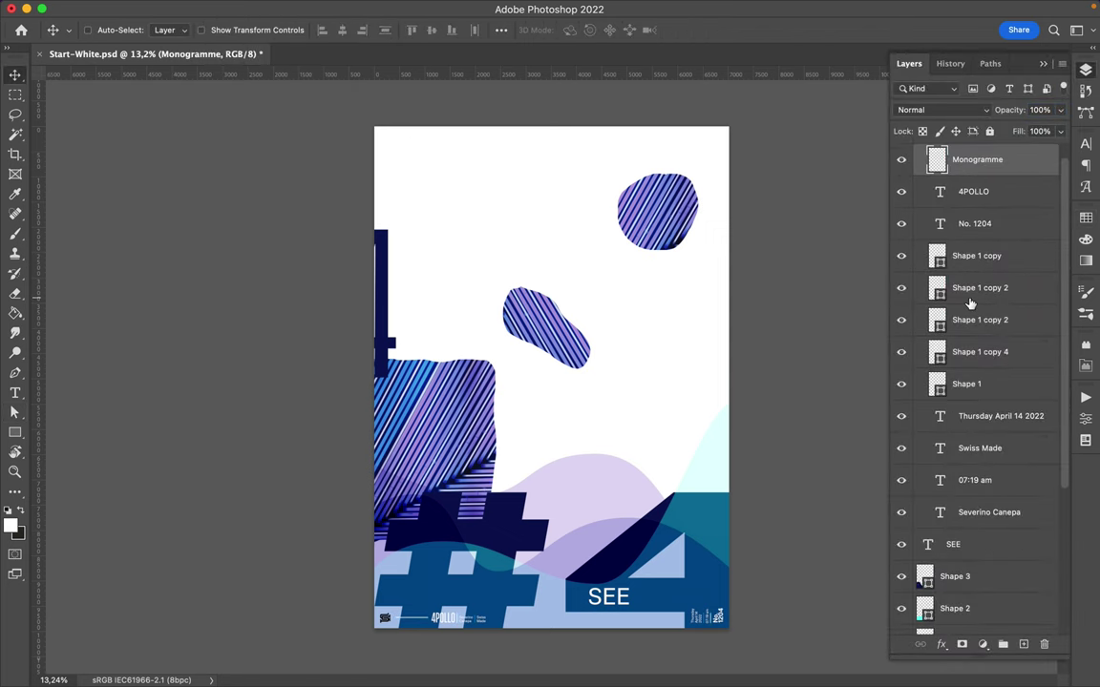
key(u)
click(374, 600)
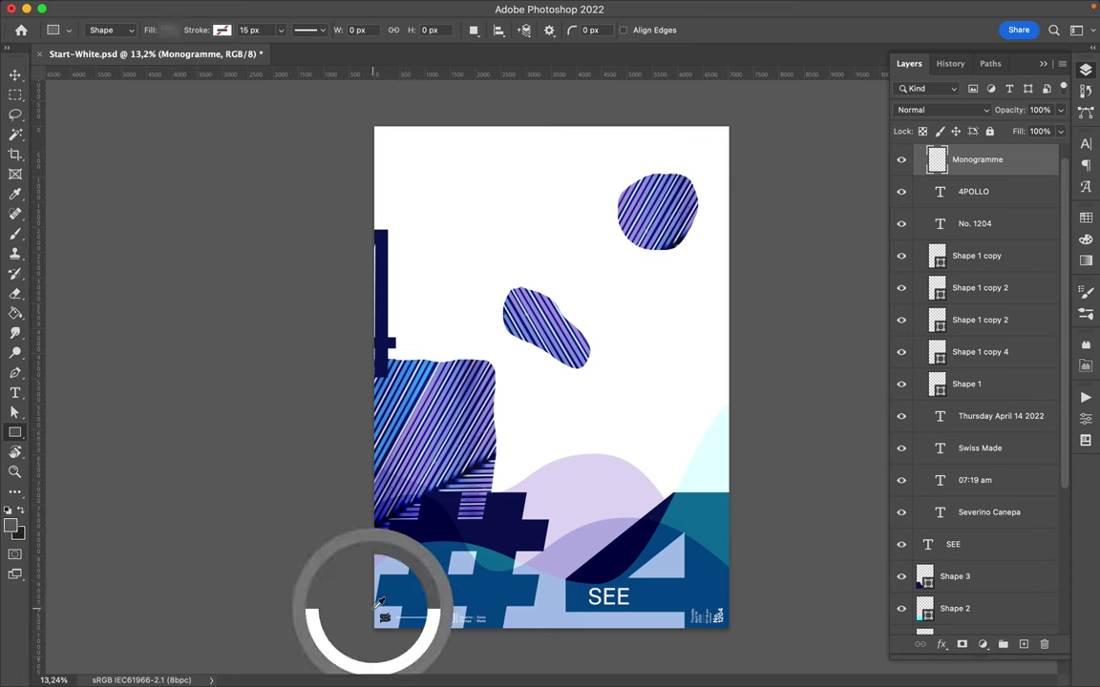
drag(397, 630, 399, 628)
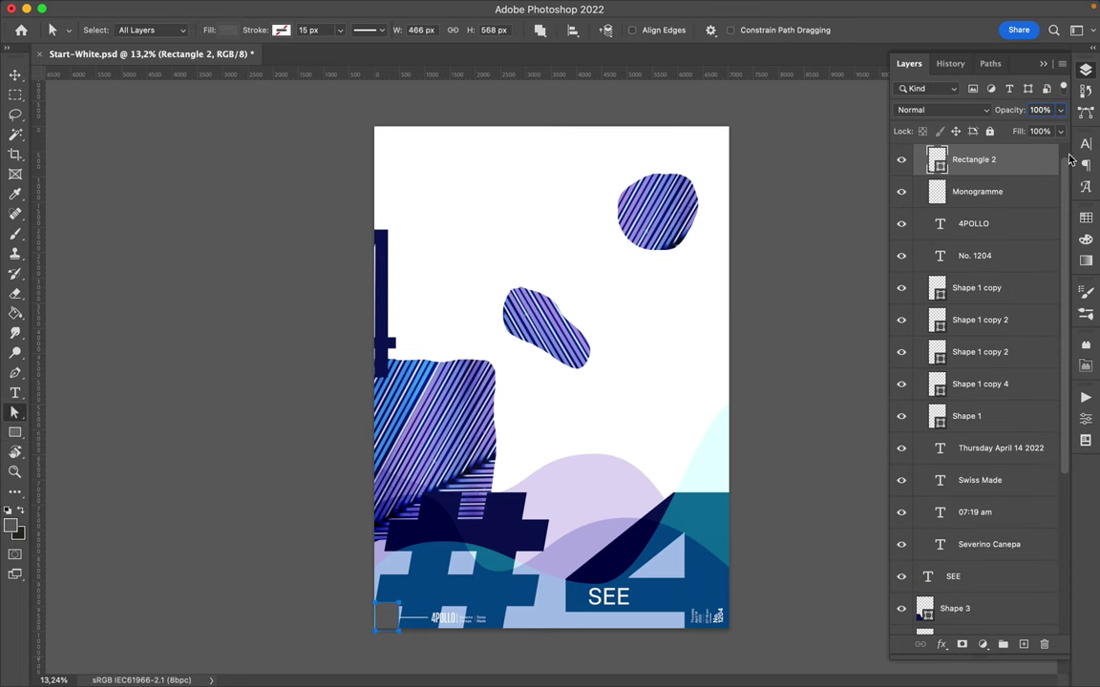
key(v)
key(F7)
alt+click(1014, 169)
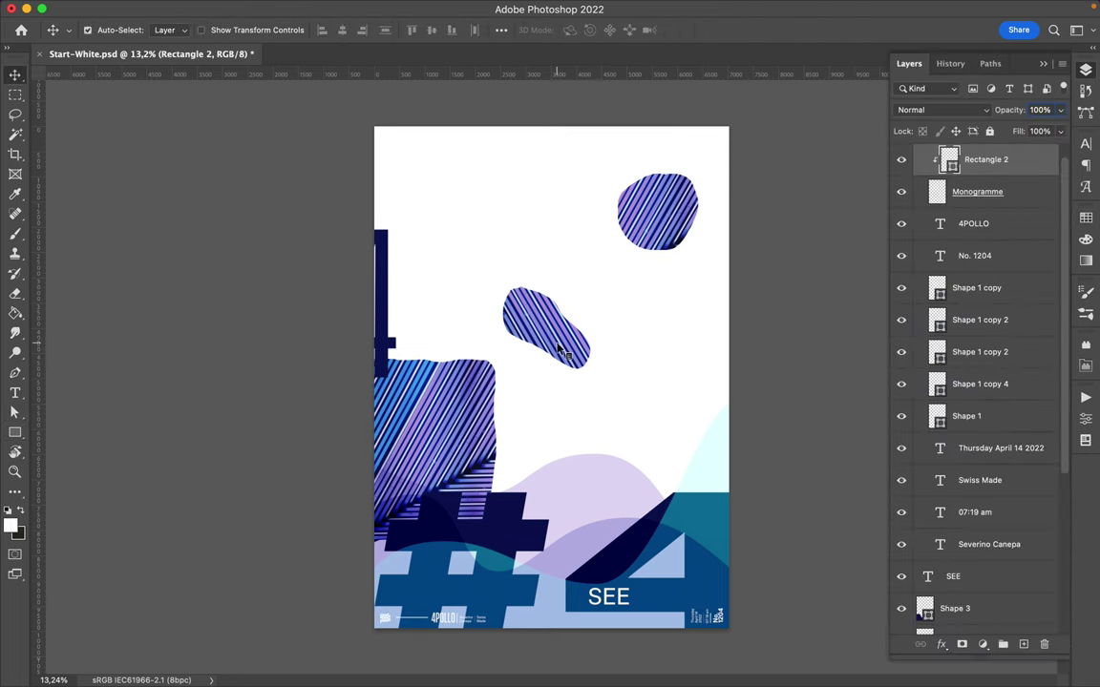
Step: Duplicate the middle striped blob to the right and draw a rectangle around the copy
alt+drag(561, 351, 648, 353)
key(m)
drag(578, 274, 694, 387)
key(u)
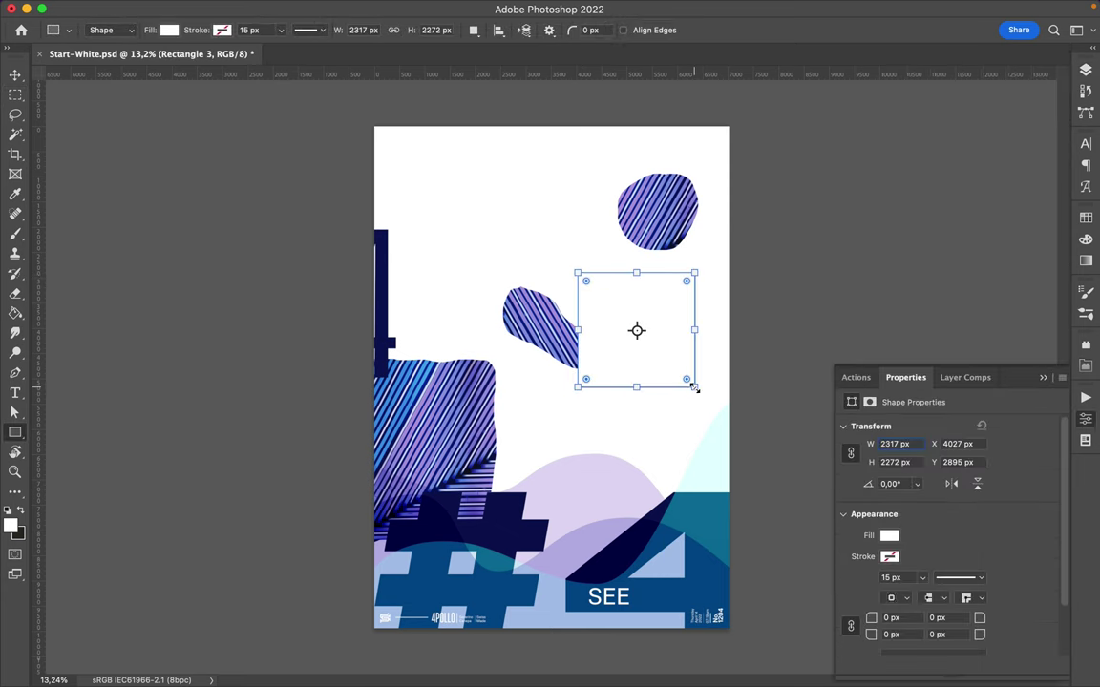
Step: Try purple fill and Exclusion blending on the rectangle, then switch it to white
key(v)
click(1085, 238)
click(1085, 69)
click(925, 110)
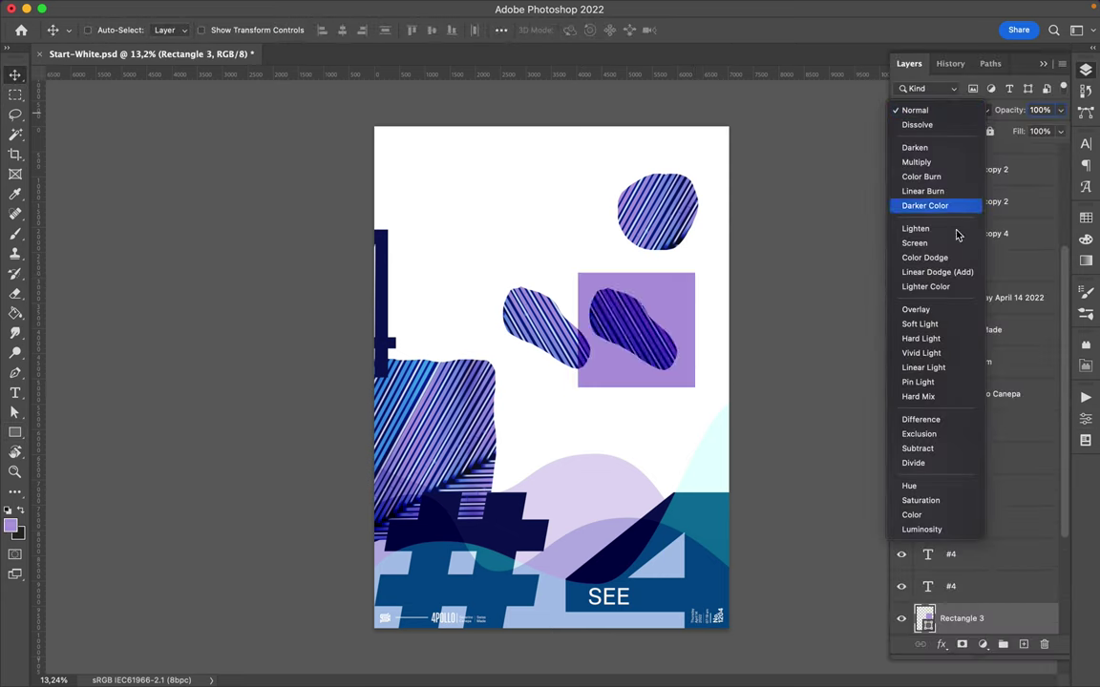
click(919, 433)
click(1086, 217)
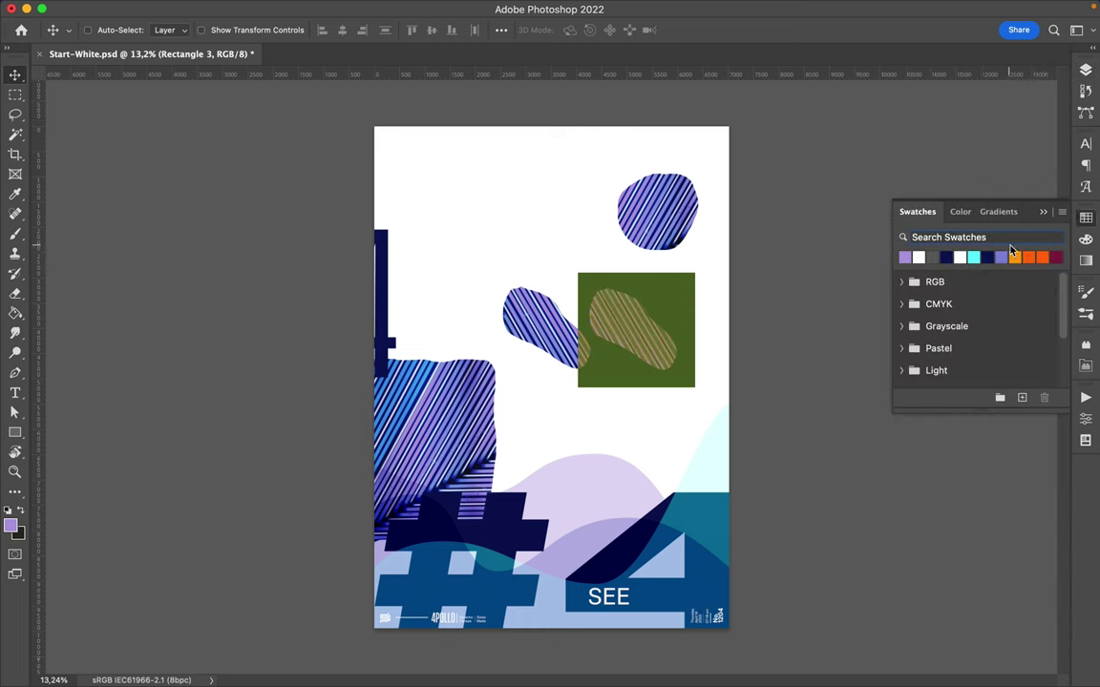
click(918, 258)
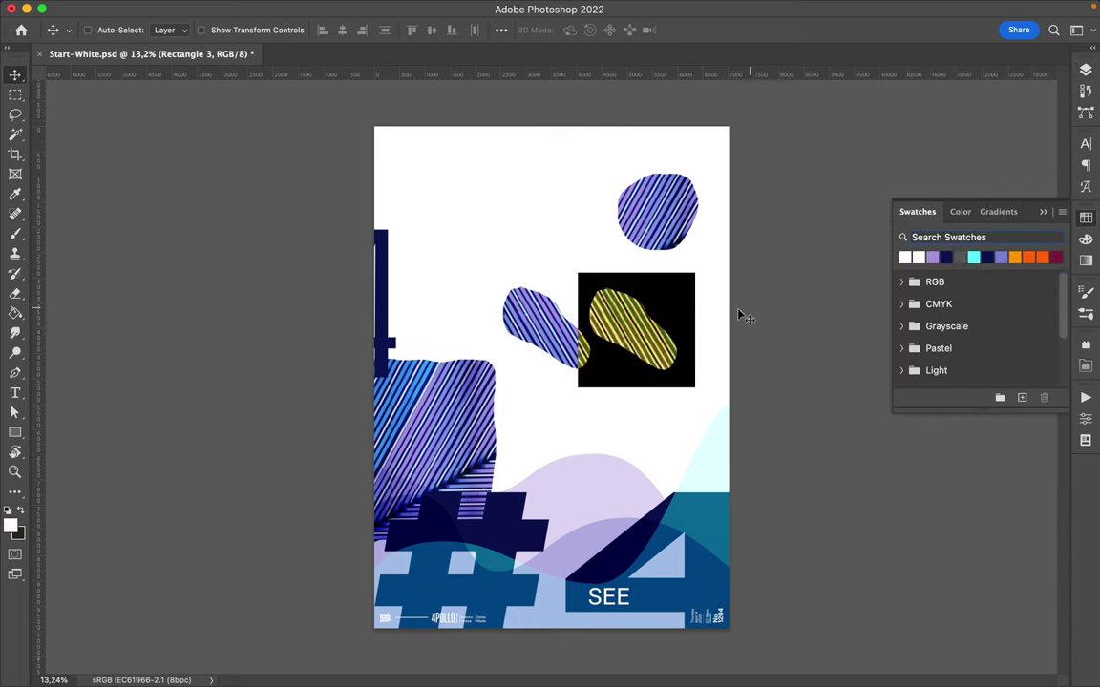
Step: Sample yellow with the Eyedropper, then delete the rectangle and the duplicated blob
key(i)
click(654, 323)
drag(654, 323, 657, 319)
key(v)
key(Delete)
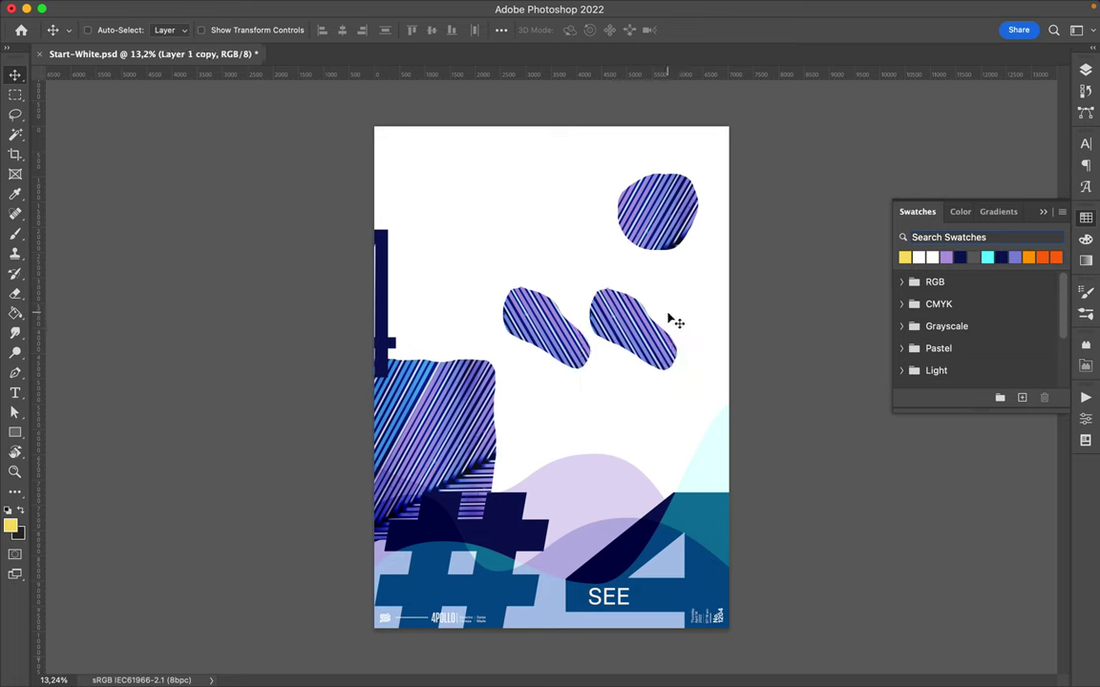
key(Delete)
Step: Pen-draw a curved yellow shape, move it, then delete it
key(p)
drag(474, 369, 489, 315)
drag(540, 288, 550, 277)
mouse_move(579, 228)
mouse_down()
mouse_move(594, 204)
mouse_move(656, 194)
mouse_move(636, 216)
mouse_up()
drag(572, 279, 553, 296)
click(478, 330)
click(906, 256)
key(v)
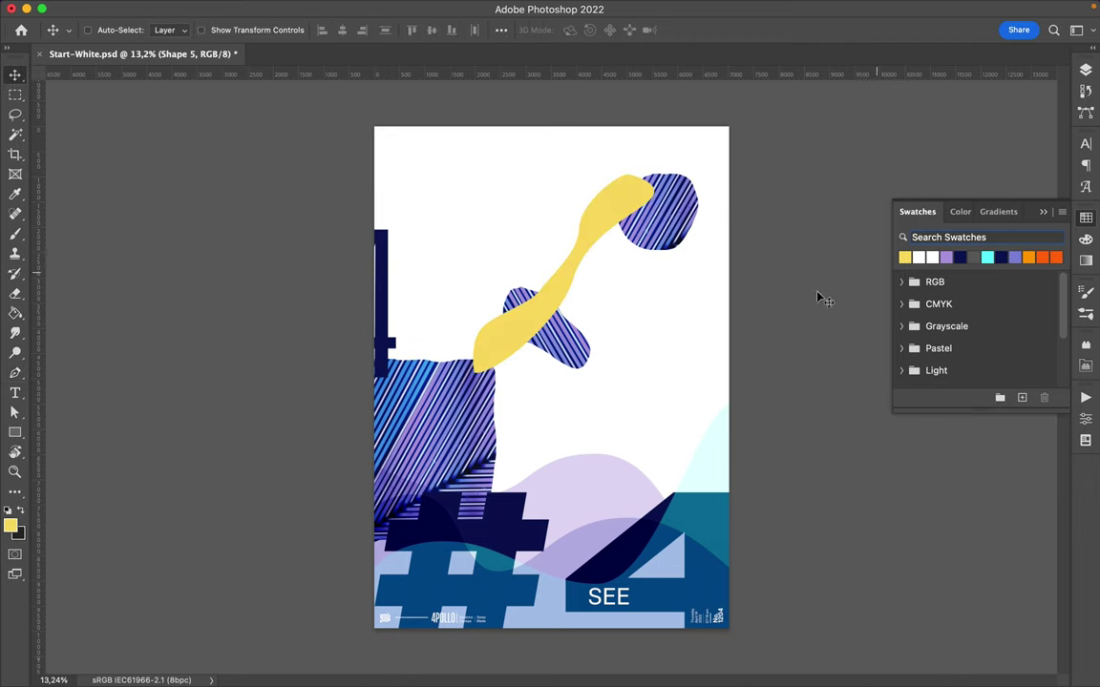
drag(560, 298, 518, 266)
key(Delete)
Step: Pen-draw a new cloud outline at upper left and reshape its left end
key(p)
click(443, 210)
click(477, 218)
click(520, 210)
drag(444, 210, 448, 199)
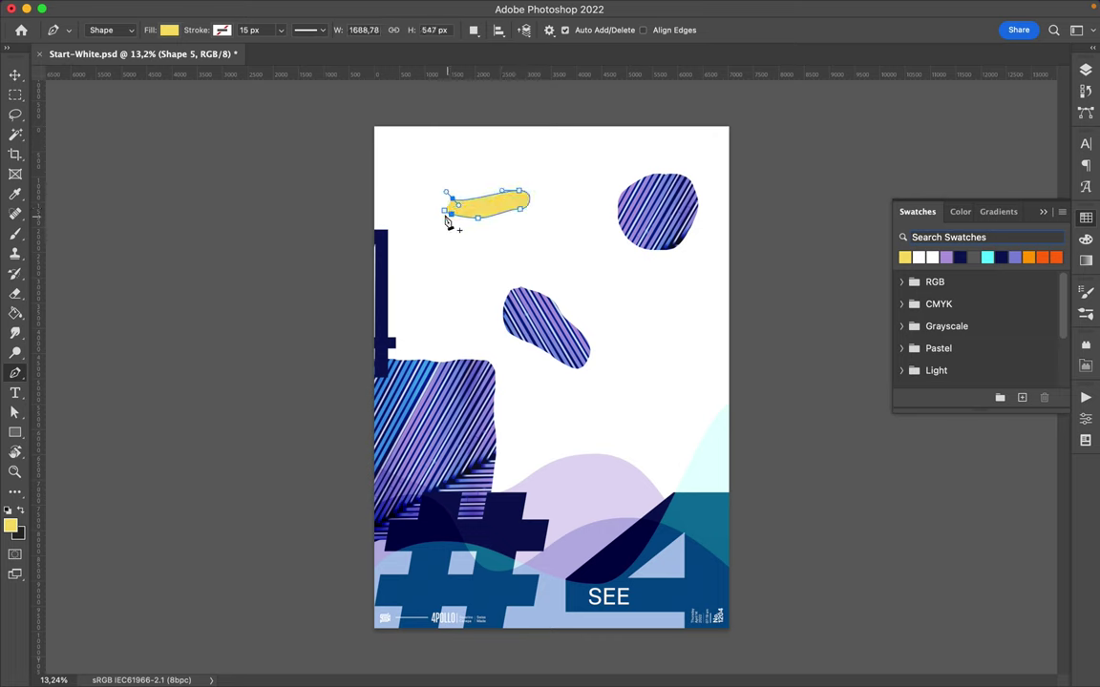
key(a)
drag(447, 194, 451, 191)
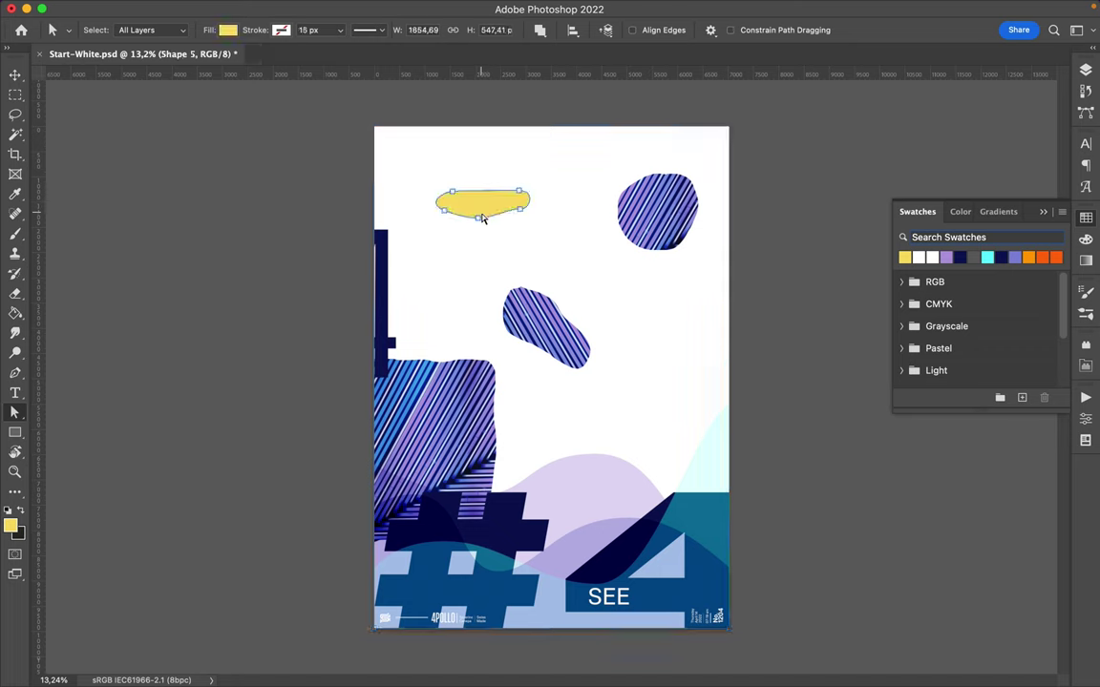
Step: Move the yellow cloud down-left and shrink a copy into a small cloud
key(v)
click(518, 279)
click(468, 264)
mouse_move(486, 206)
mouse_down()
mouse_move(467, 222)
mouse_move(626, 277)
mouse_up()
key(ctrl+t)
mouse_move(417, 203)
mouse_down()
mouse_move(464, 200)
mouse_move(413, 208)
mouse_up()
key(Return)
Step: Widen the big yellow cloud, reshape its right end and top bump, and nudge it right
key(ctrl+t)
drag(650, 274, 714, 263)
key(Return)
key(a)
click(652, 281)
mouse_move(652, 282)
mouse_down()
mouse_move(631, 263)
mouse_move(669, 263)
mouse_up()
drag(582, 290, 595, 307)
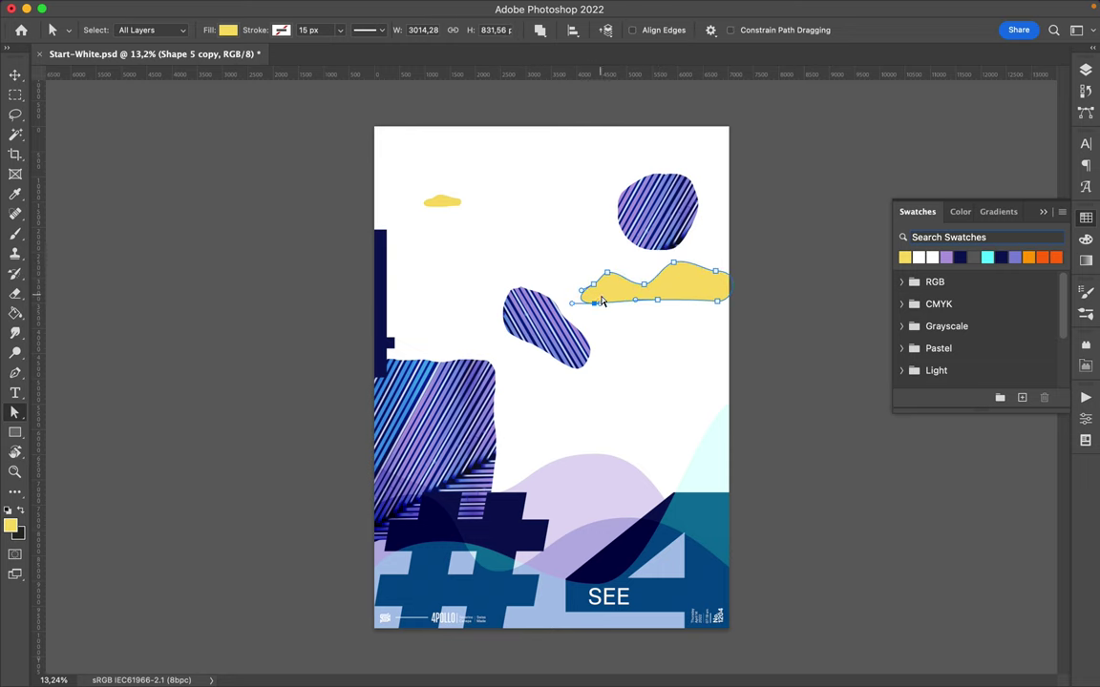
key(v)
drag(601, 302, 619, 299)
super+click(564, 334)
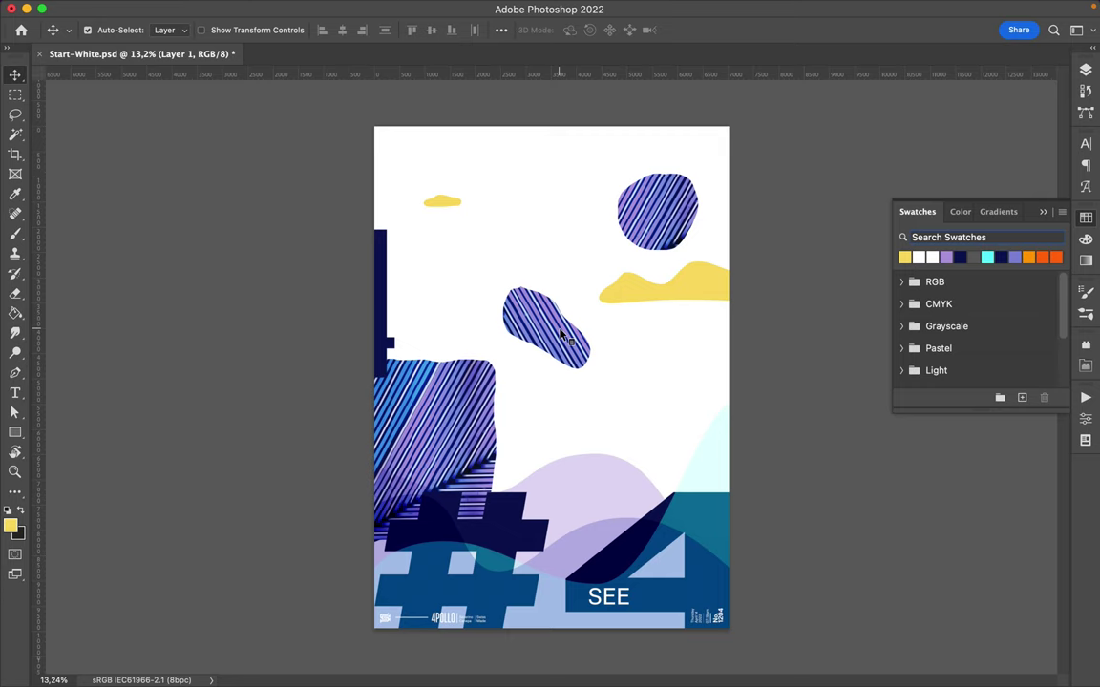
Step: Set the SEE text to 52 pt with 1600 tracking and nudge it slightly lower
super+click(572, 544)
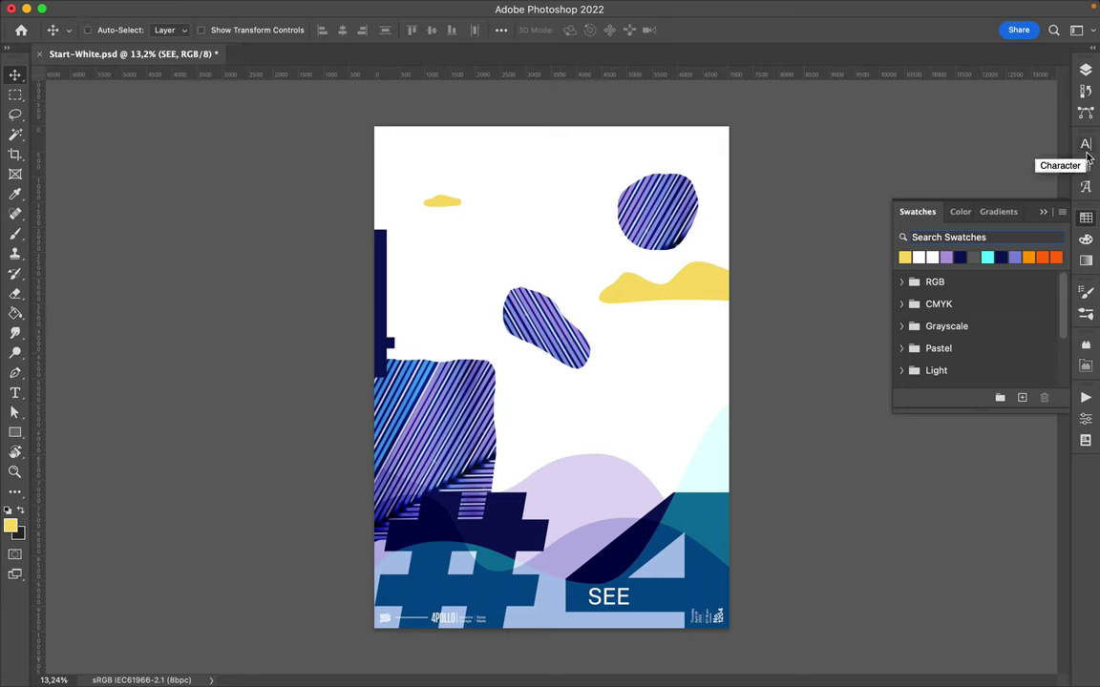
click(1085, 143)
click(945, 186)
text(52)
click(1026, 200)
text(1600)
key(Return)
drag(652, 608, 653, 611)
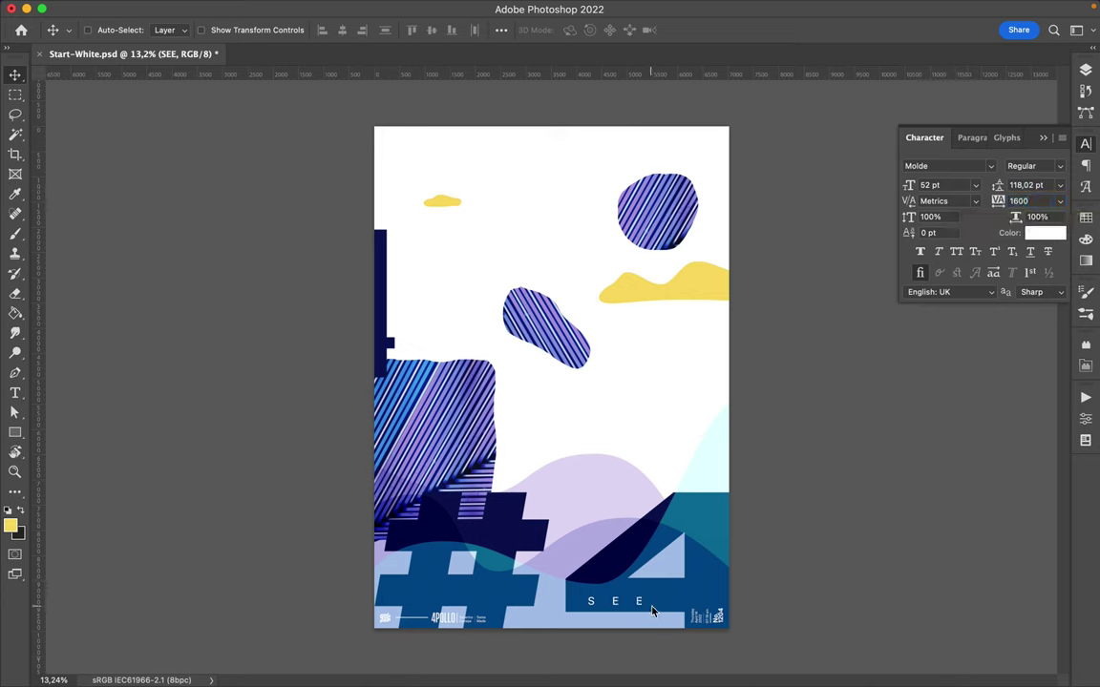
click(682, 195)
key(l)
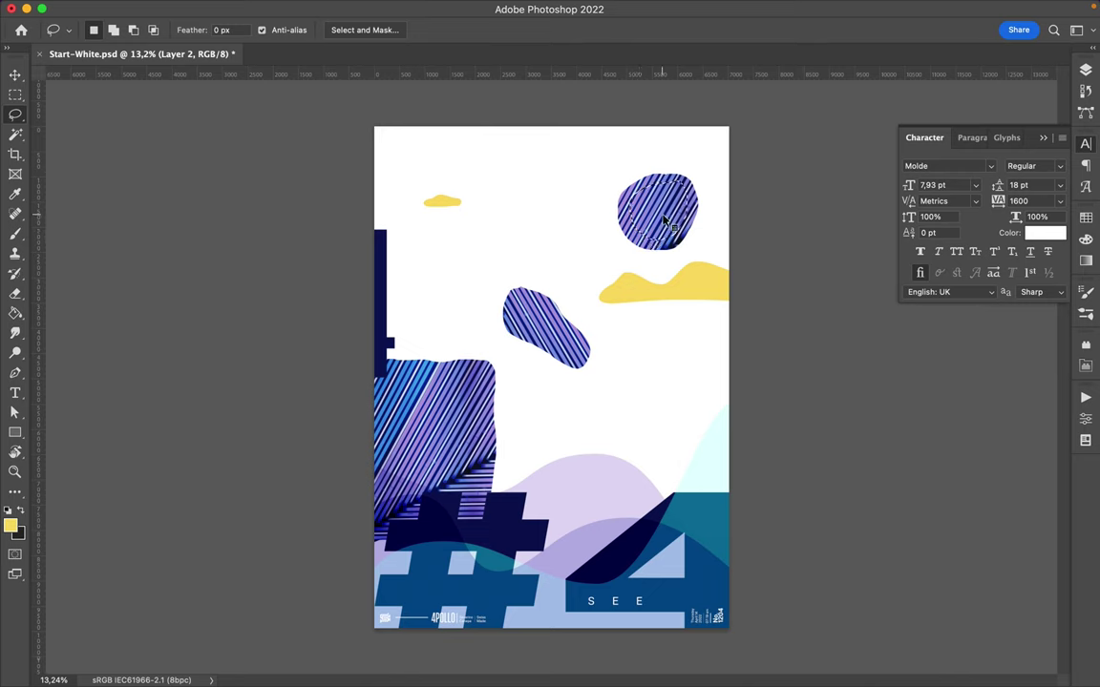
Step: Cut the top blob's centre onto its own layer and shrink it into a small striped dot
key(ctrl+x)
key(ctrl+v)
key(v)
mouse_move(662, 221)
mouse_down()
mouse_move(592, 284)
mouse_move(612, 171)
mouse_move(597, 152)
mouse_move(663, 453)
mouse_up()
key(ctrl+t)
key(Return)
key(ctrl+t)
key(Return)
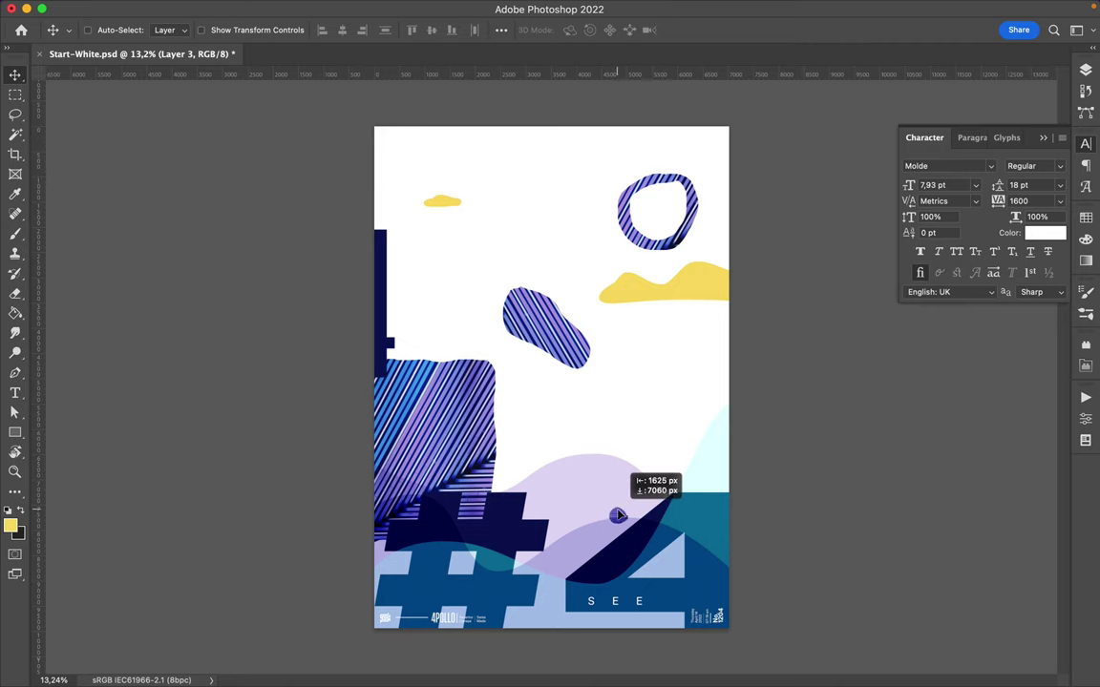
Step: Cut a band of the left striped block, rotate it 180°, and place it at the right edge
ctrl+click(426, 392)
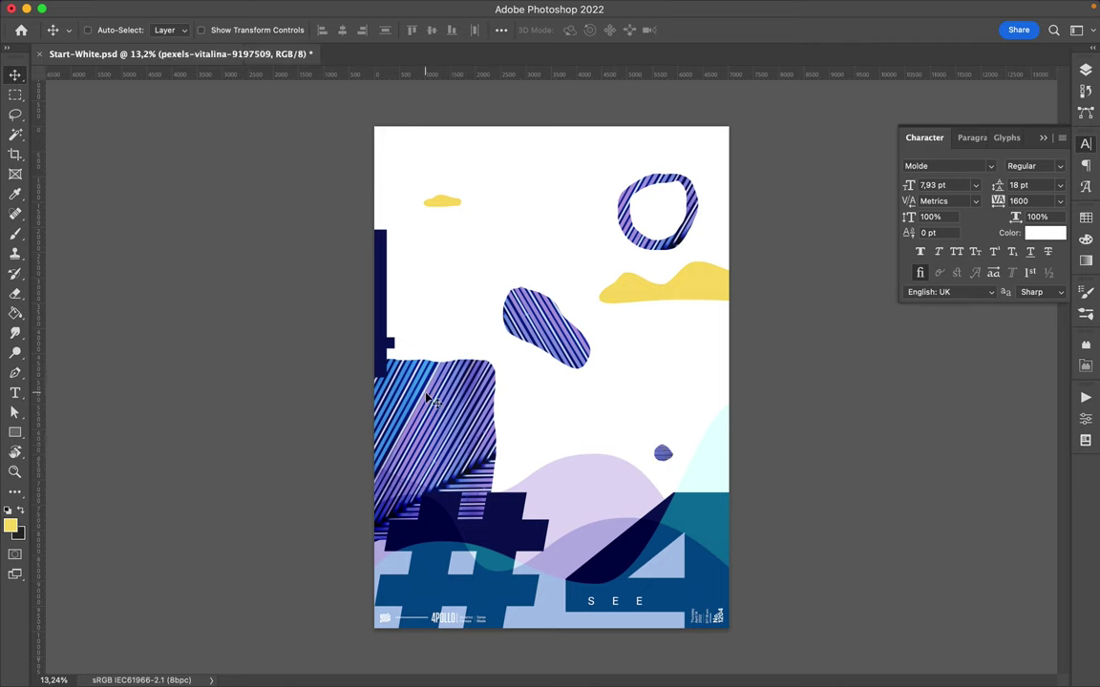
key(l)
mouse_move(377, 389)
mouse_down()
mouse_move(433, 390)
mouse_move(411, 412)
mouse_move(613, 345)
mouse_up()
key(ctrl+j)
key(ctrl+t)
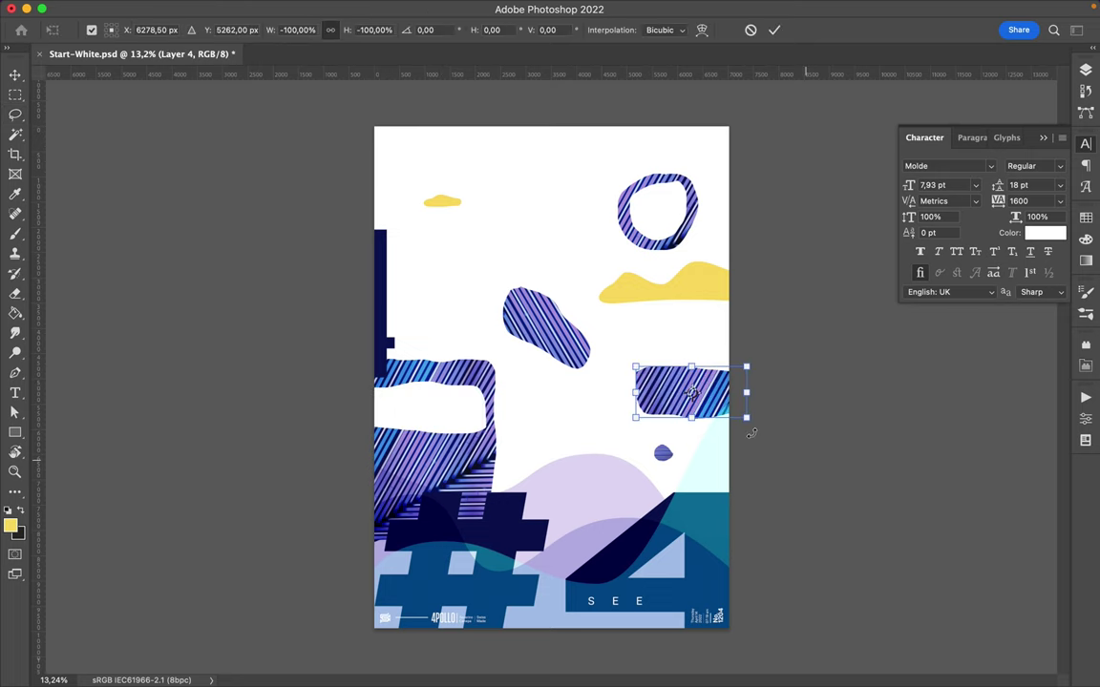
key(Return)
key(v)
drag(701, 386, 710, 402)
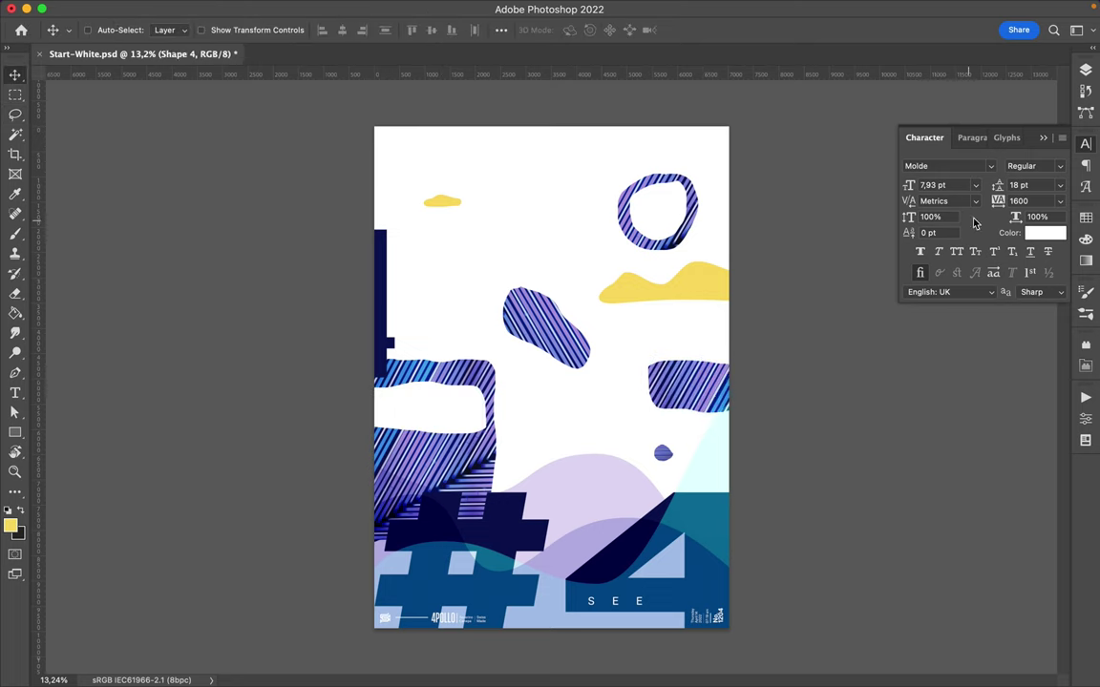
Step: Pick purple as the working colour from the swatches
click(1085, 217)
click(905, 258)
key(ctrl)
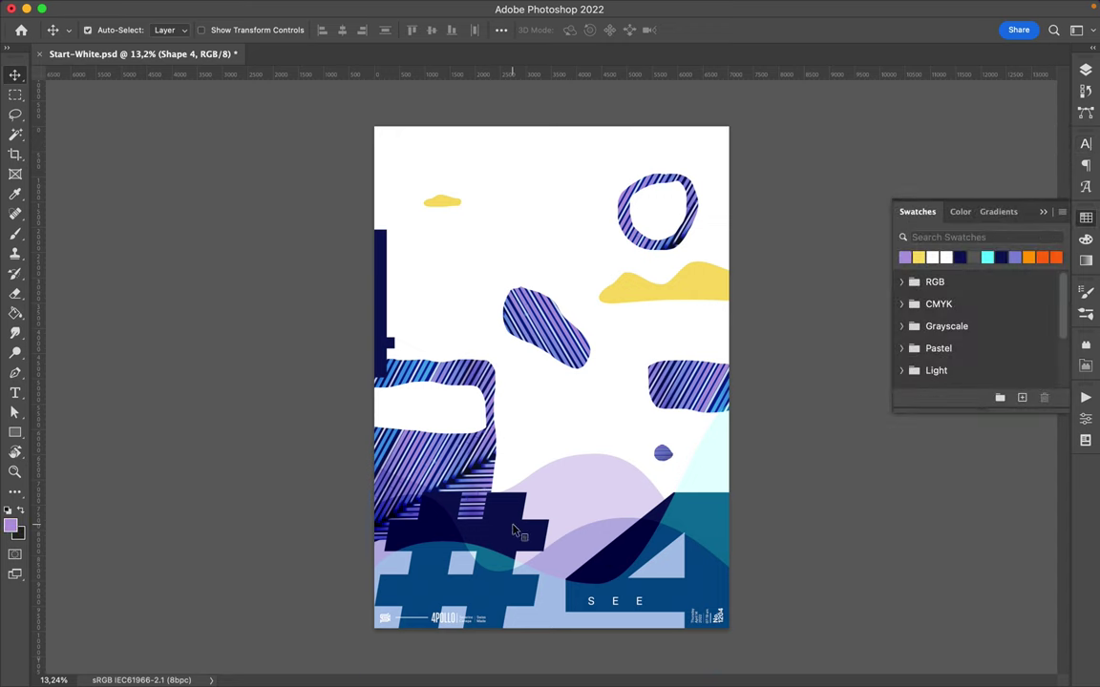
Step: Test yellow and navy on the lavender wave, keep purple, then save the poster
click(918, 258)
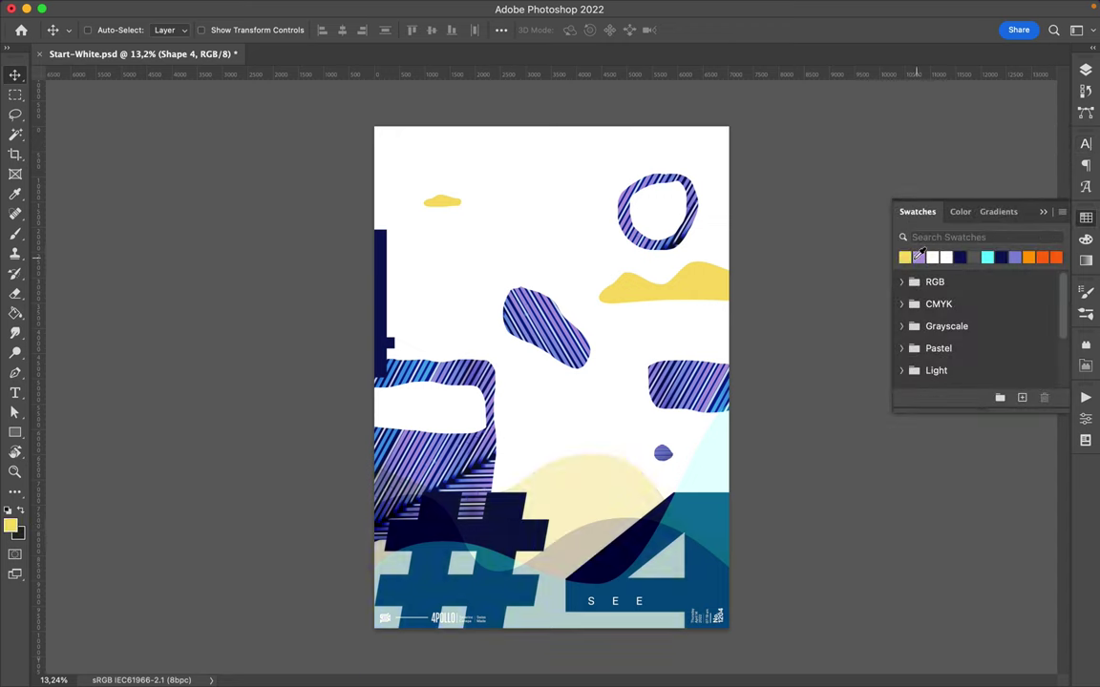
click(959, 258)
click(918, 258)
ctrl+click(663, 454)
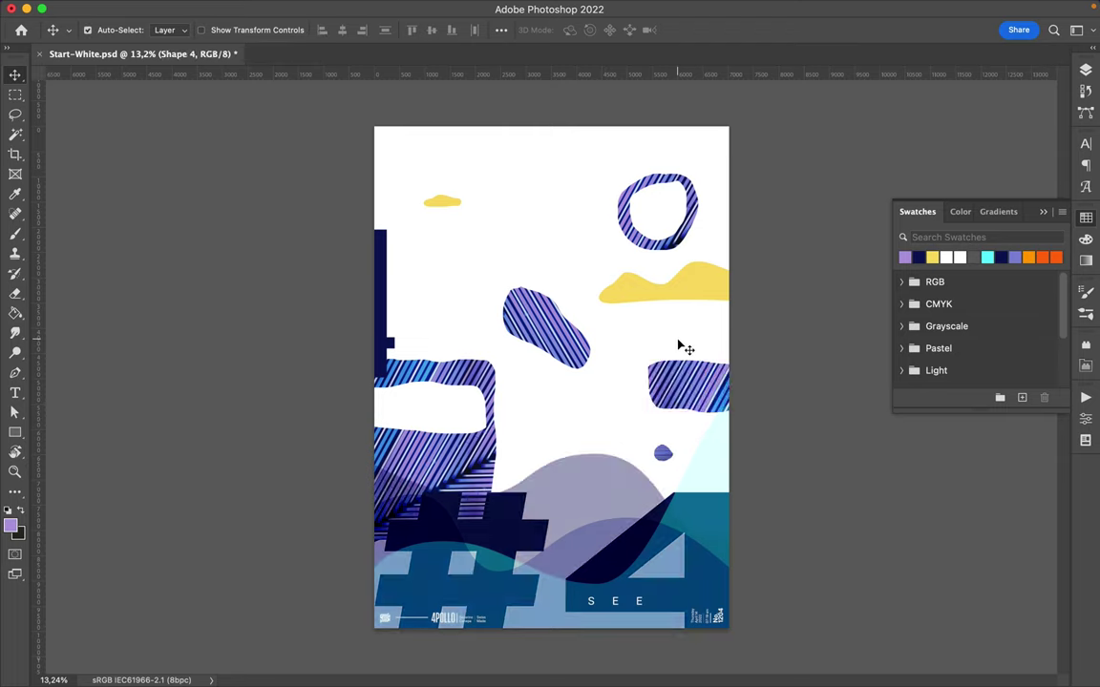
key(ctrl+s)
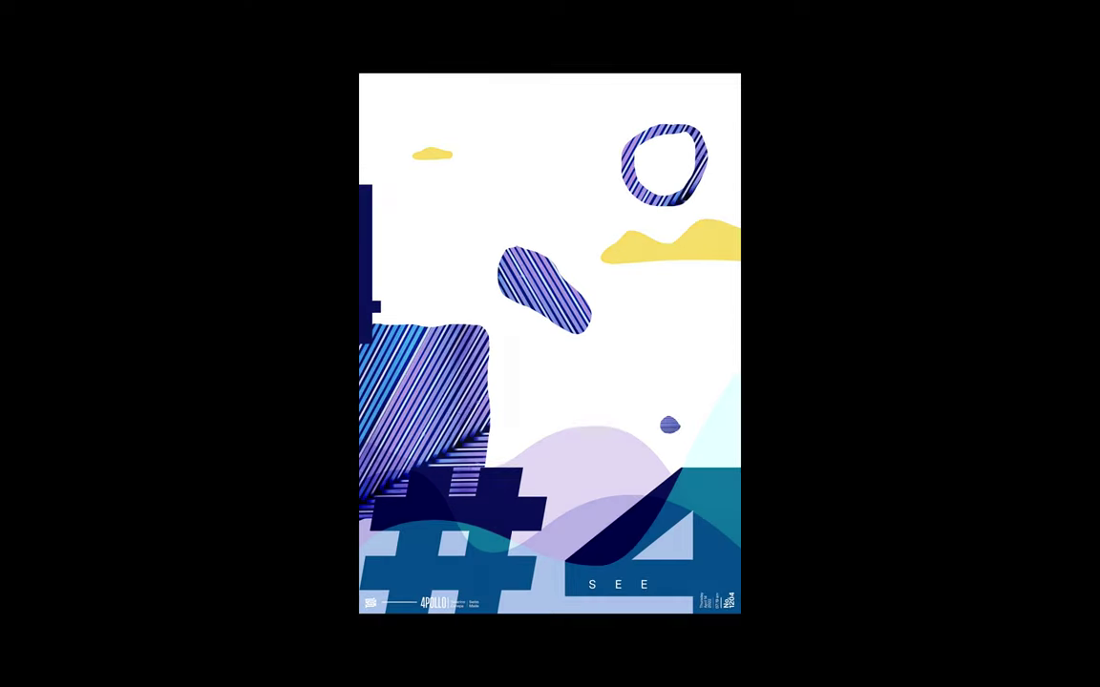